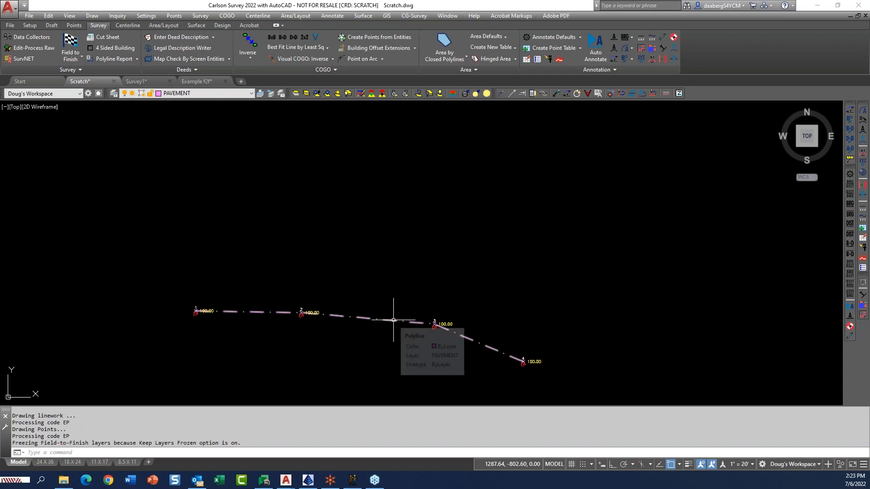
- Turn on and thaw all layers in the drawing
{"action": "type", "text": "loa"}
{"action": "key", "text": "Return"}
{"action": "middle_click_drag", "start_coordinate": [525, 287], "coordinate": [444, 241]}
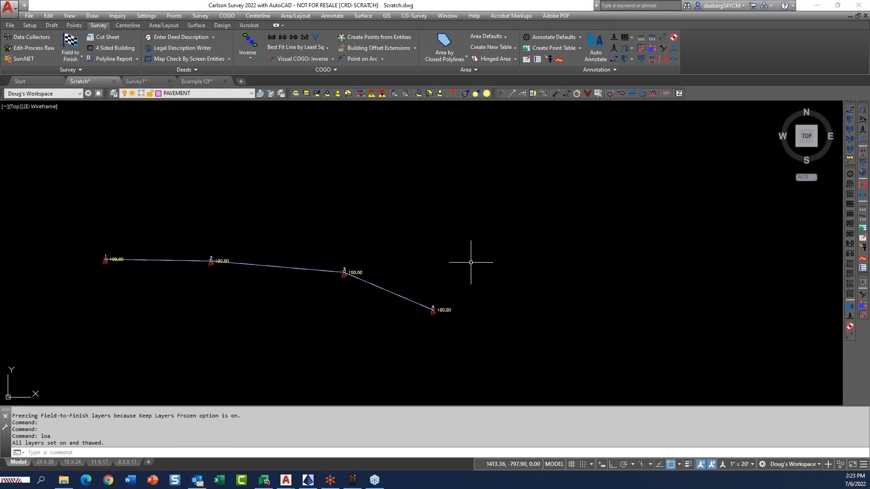
{"action": "middle_click_drag", "start_coordinate": [429, 254], "coordinate": [441, 287]}
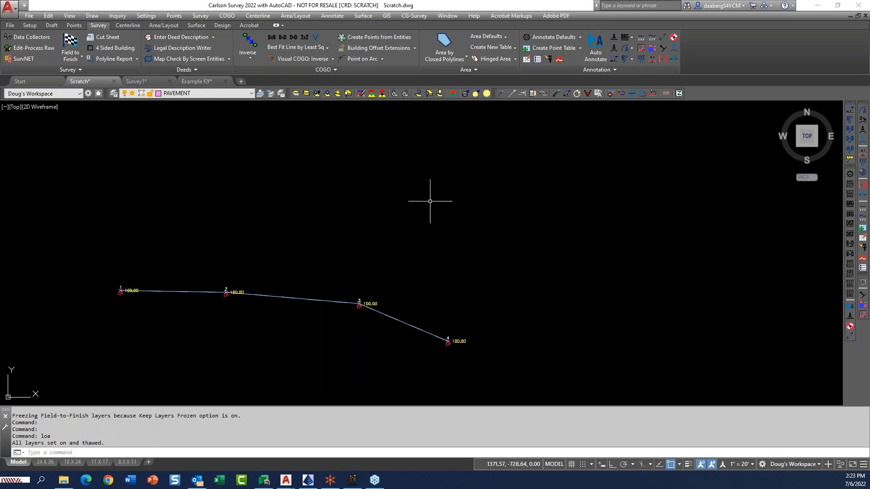
- Draw two roughly parallel single-segment polylines running northeast from points 3 and 4 to represent the driveway edges
{"action": "type", "text": "pl"}
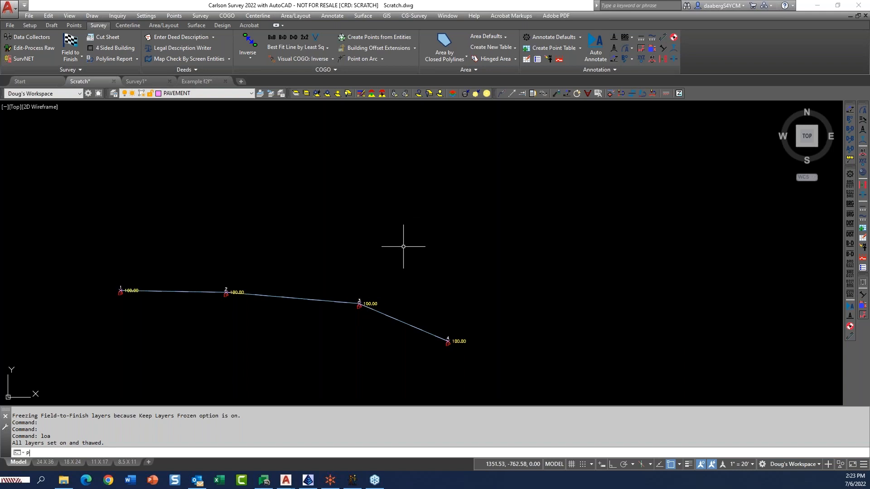
{"action": "key", "text": "Return"}
{"action": "left_click", "coordinate": [359, 304]}
{"action": "left_click", "coordinate": [430, 174]}
{"action": "key", "text": "Return"}
{"action": "key", "text": "Return"}
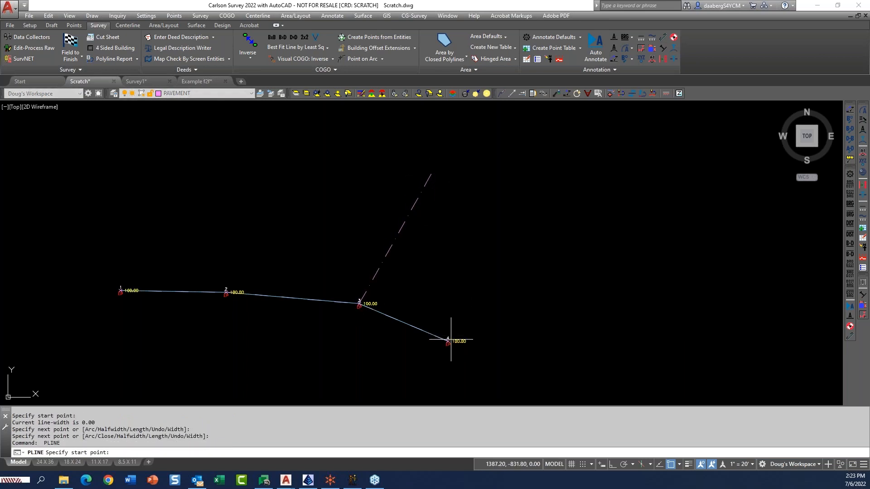
{"action": "left_click", "coordinate": [447, 341]}
{"action": "left_click", "coordinate": [513, 215]}
{"action": "key", "text": "Return"}
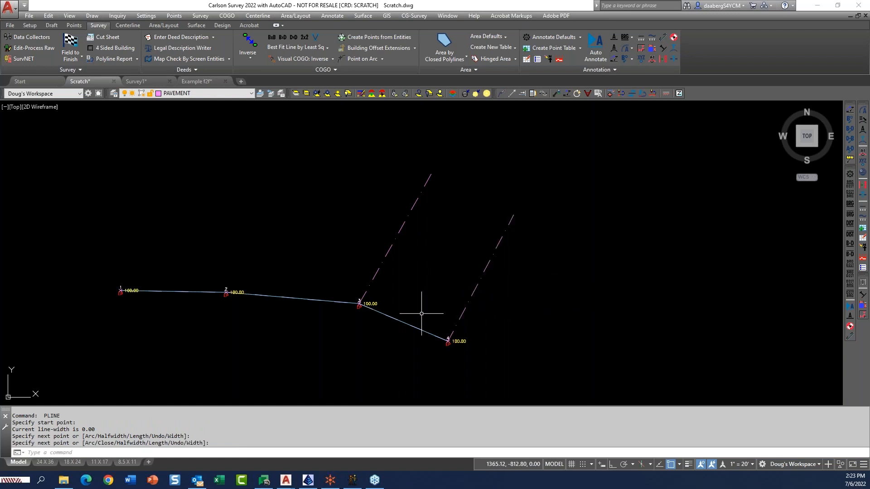
{"action": "scroll", "coordinate": [421, 312], "scroll_direction": "up", "scroll_amount": 4}
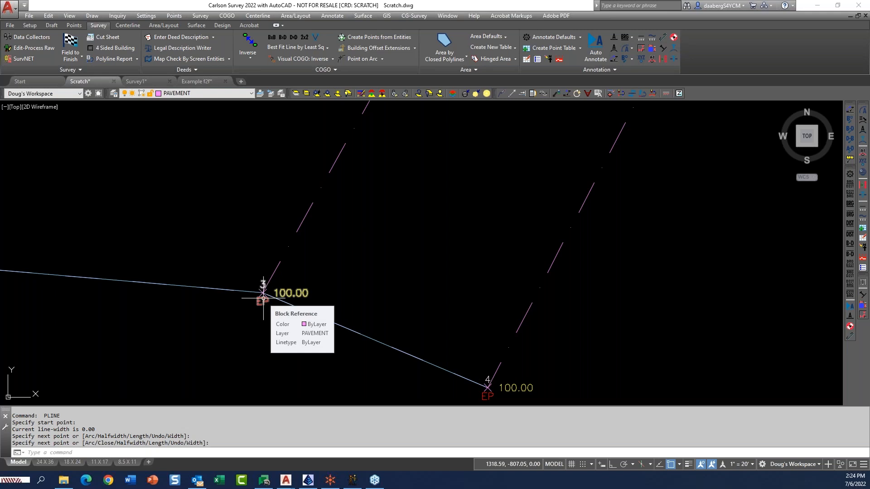
{"action": "scroll", "coordinate": [265, 297], "scroll_direction": "down", "scroll_amount": 2}
{"action": "scroll", "coordinate": [266, 294], "scroll_direction": "down", "scroll_amount": 1}
{"action": "scroll", "coordinate": [288, 258], "scroll_direction": "up", "scroll_amount": 1}
{"action": "scroll", "coordinate": [287, 276], "scroll_direction": "down", "scroll_amount": 1}
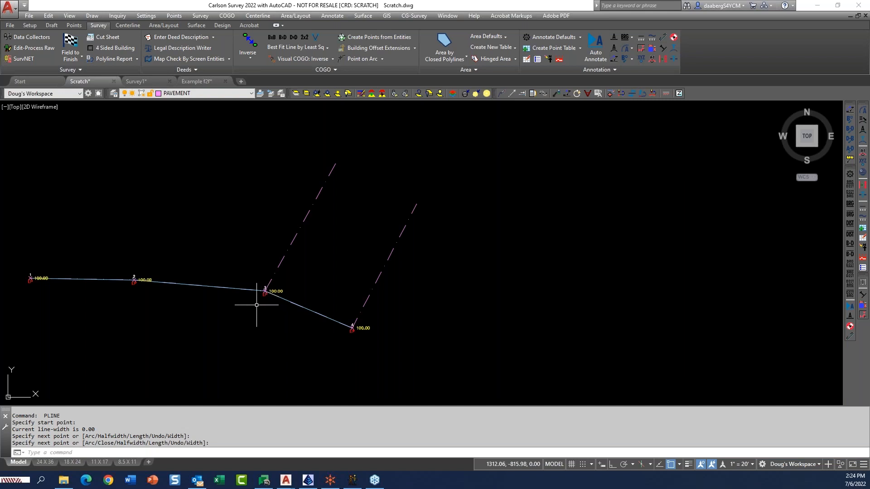
{"action": "scroll", "coordinate": [256, 305], "scroll_direction": "up", "scroll_amount": 2}
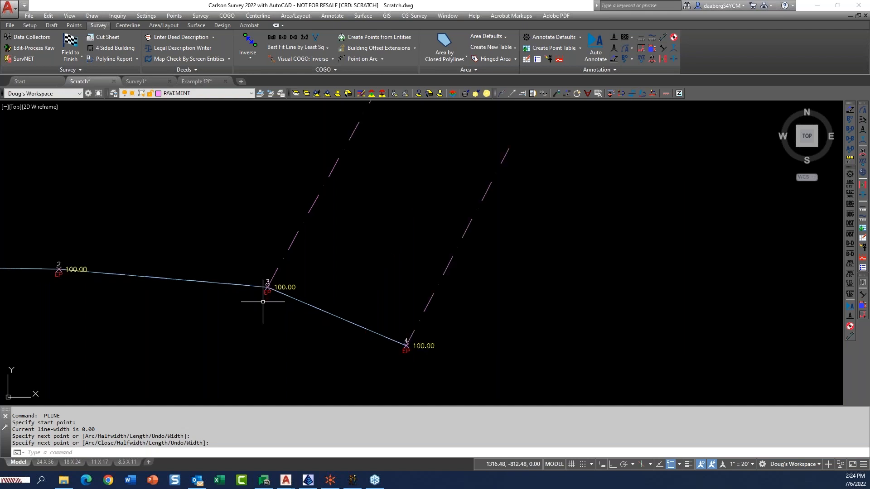
- Examine the code table settings of the DEMO 7-6-22.fld Field to Finish table, and leave without drawing
{"action": "left_click", "coordinate": [71, 42]}
{"action": "left_click", "coordinate": [392, 315]}
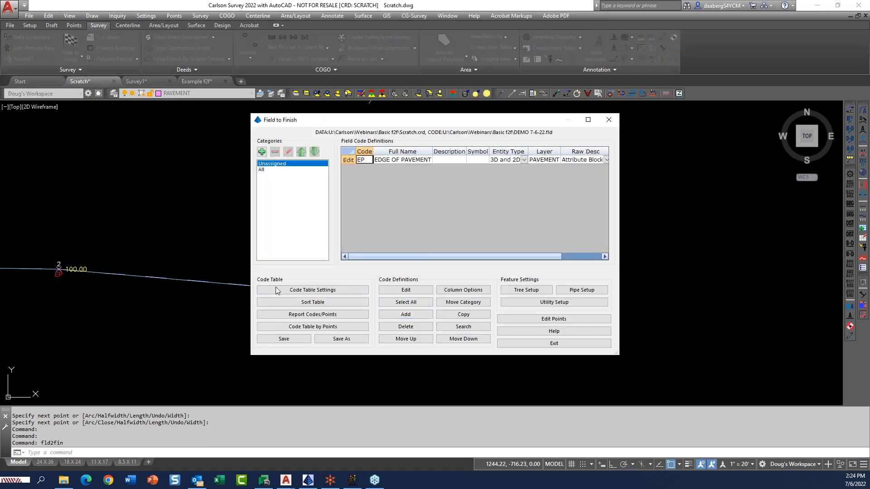
{"action": "left_click_drag", "start_coordinate": [413, 123], "coordinate": [420, 108]}
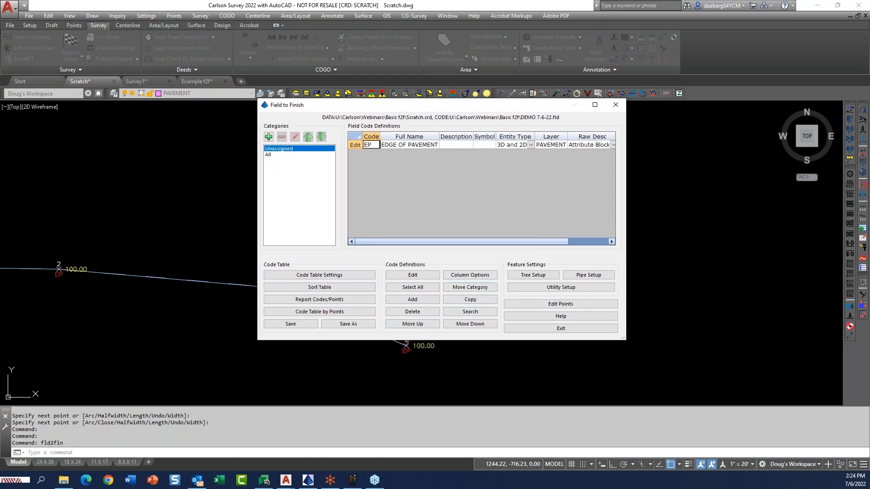
{"action": "left_click", "coordinate": [312, 278]}
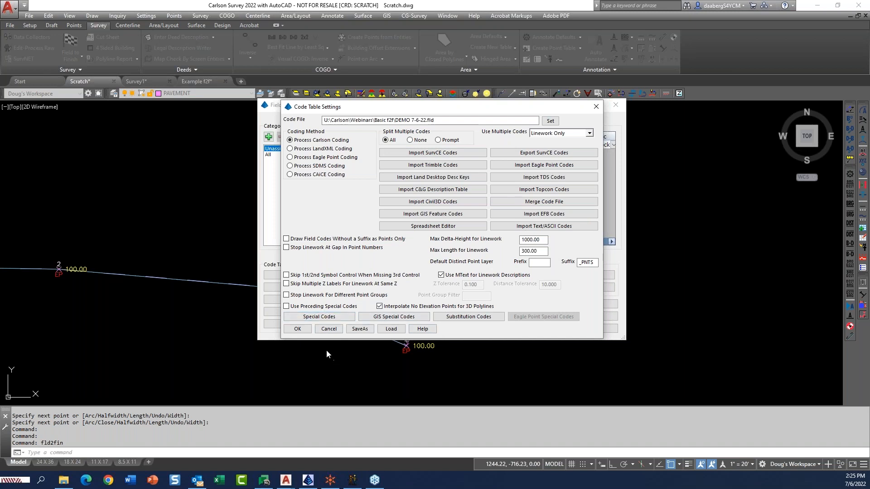
{"action": "left_click", "coordinate": [327, 329]}
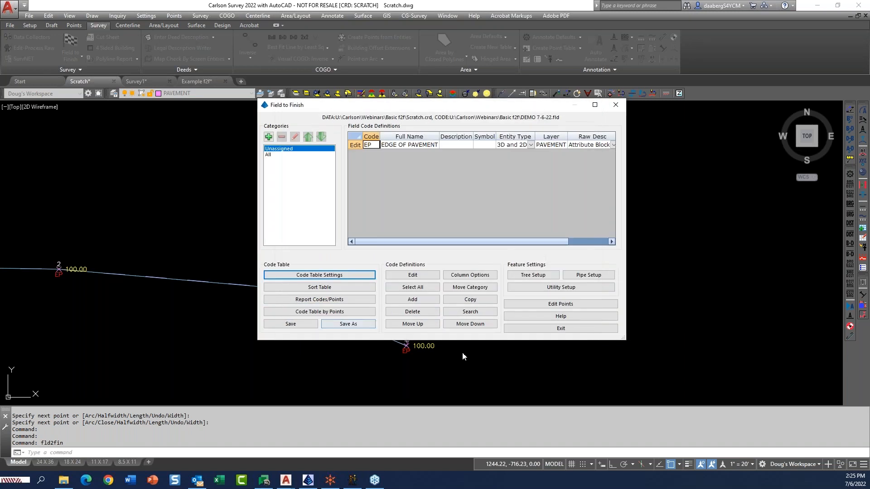
{"action": "left_click", "coordinate": [567, 330]}
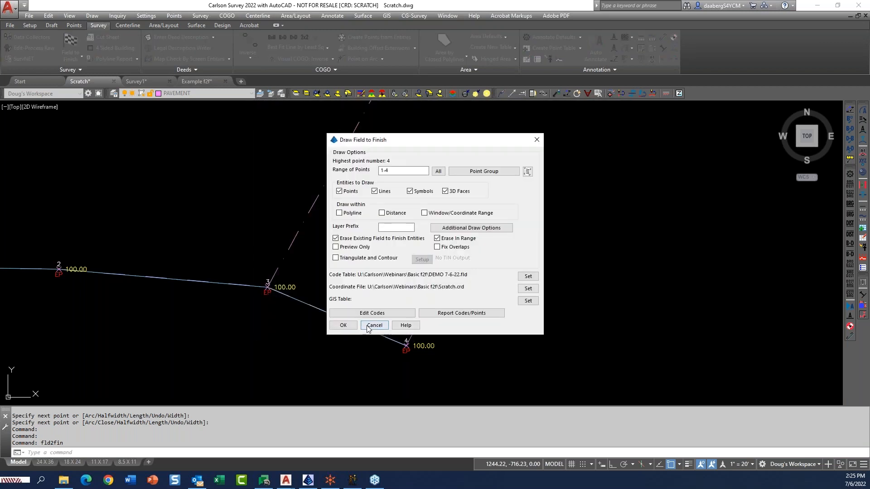
{"action": "left_click", "coordinate": [375, 325]}
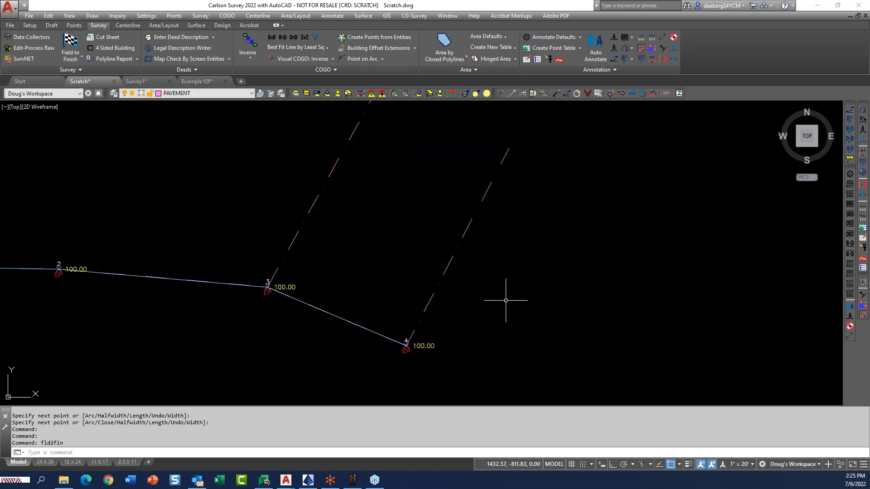
- Create a survey point at the free end of the line from point 3, with elevation 101 and description DRV
{"action": "scroll", "coordinate": [503, 303], "scroll_direction": "down", "scroll_amount": 2}
{"action": "middle_click_drag", "start_coordinate": [501, 307], "coordinate": [439, 334]}
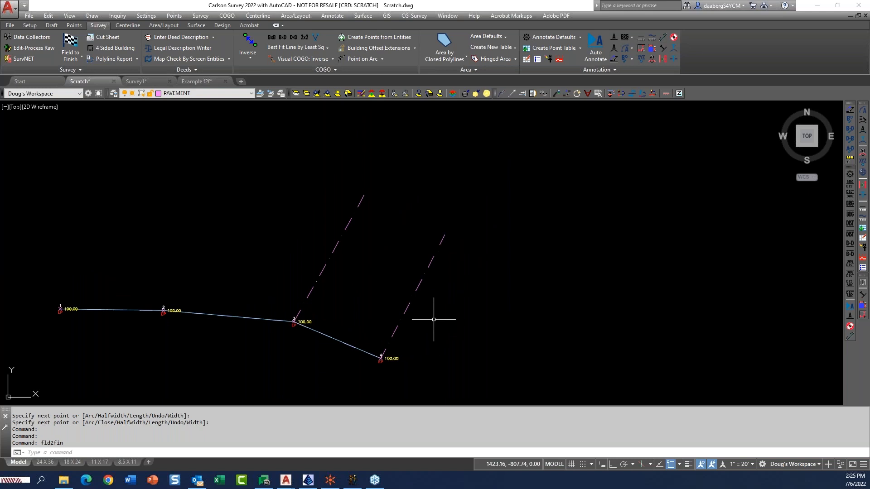
{"action": "left_click", "coordinate": [74, 26]}
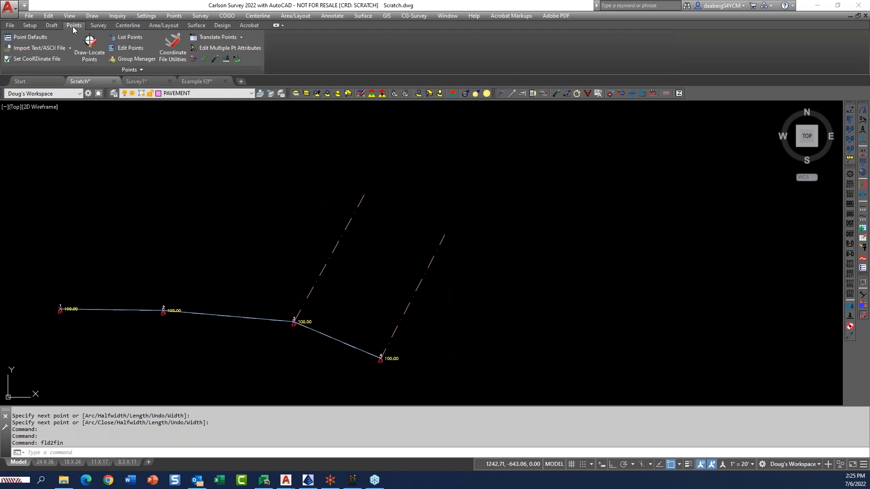
{"action": "left_click", "coordinate": [91, 48]}
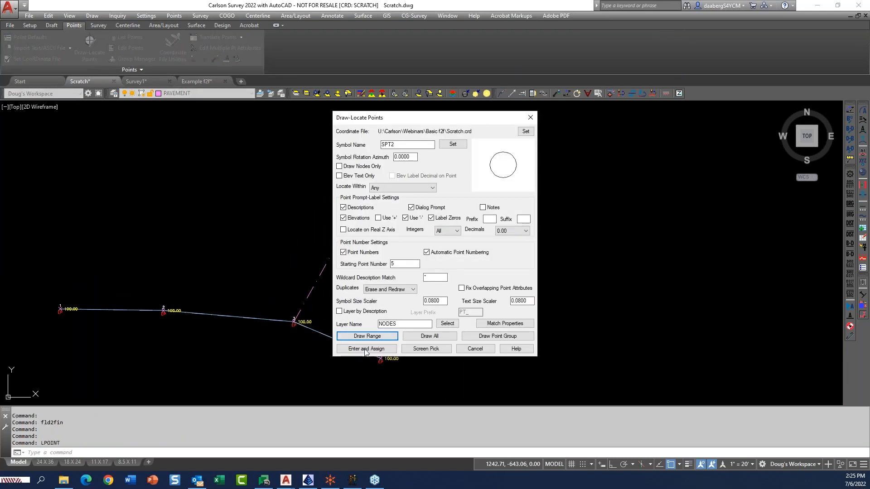
{"action": "left_click", "coordinate": [425, 349]}
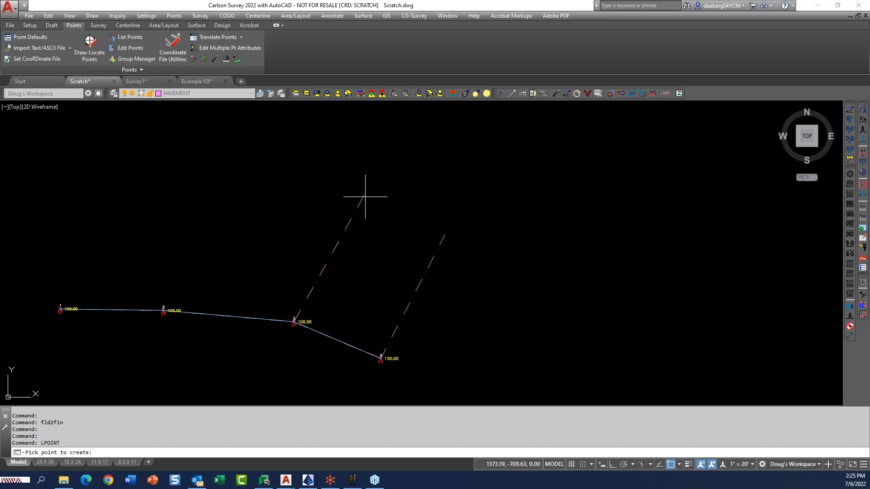
{"action": "key", "text": "F3"}
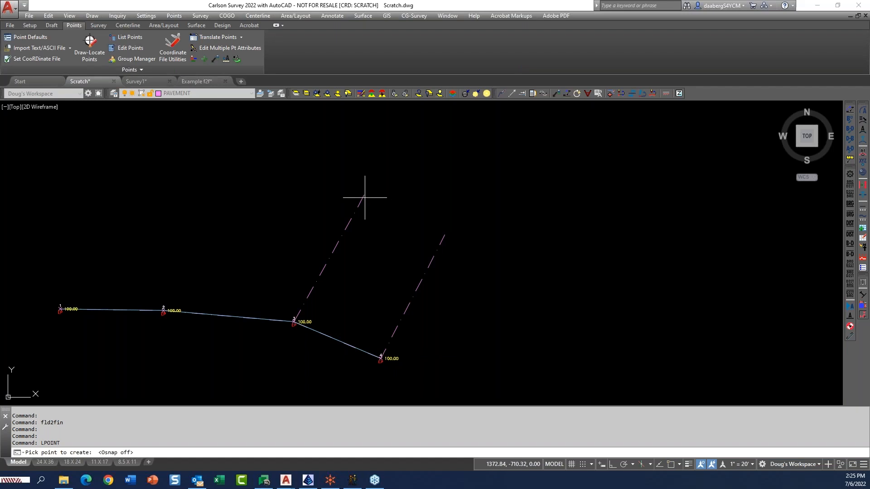
{"action": "key", "text": "F3"}
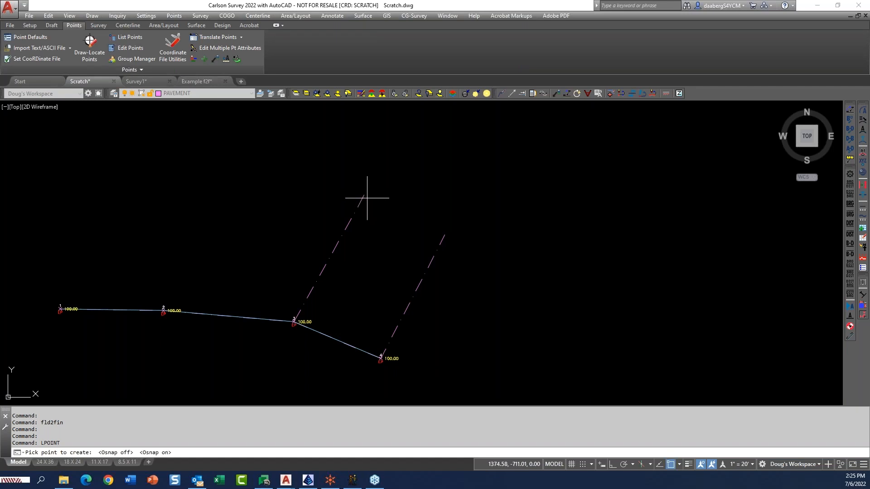
{"action": "left_click", "coordinate": [366, 193]}
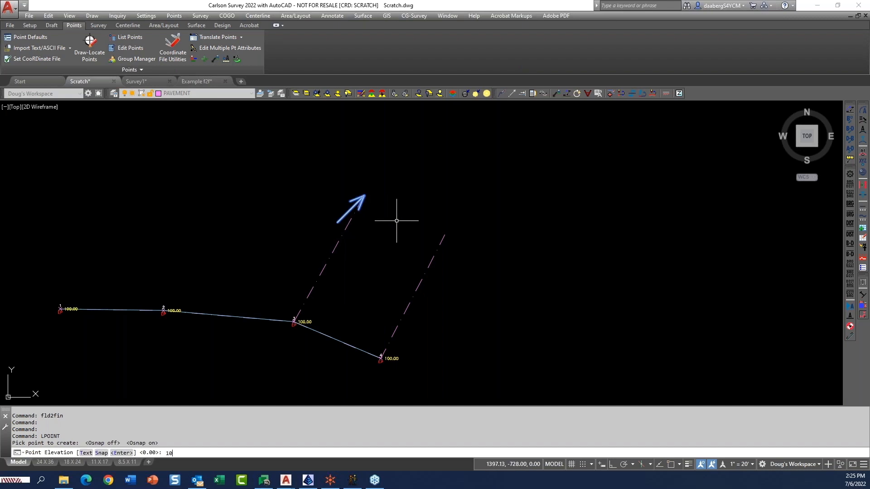
{"action": "type", "text": "101"}
{"action": "key", "text": "Return"}
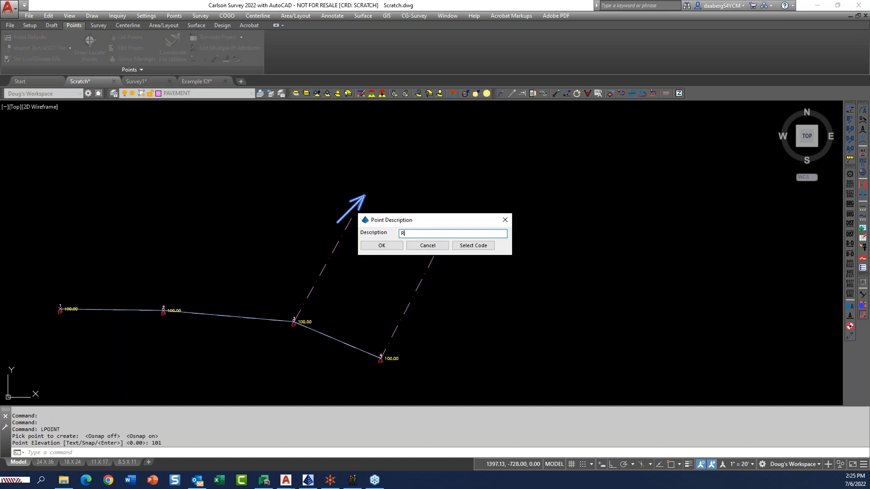
{"action": "type", "text": "DRV"}
{"action": "left_click", "coordinate": [380, 246]}
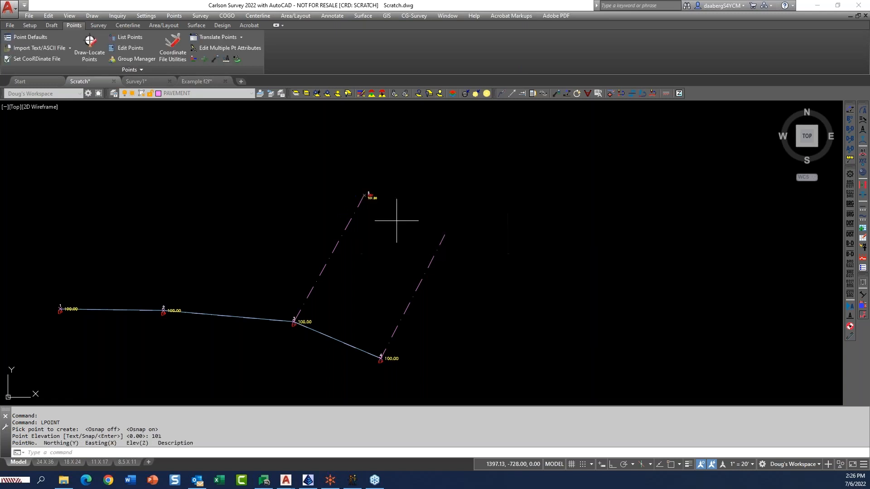
- Create a second DRV point at elevation 101 on the free end of the line from point 4
{"action": "left_click", "coordinate": [444, 234]}
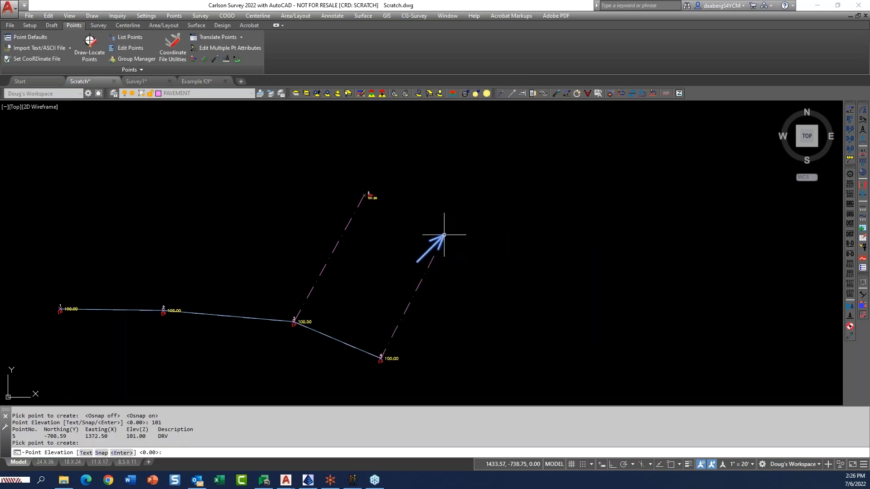
{"action": "type", "text": "1"}
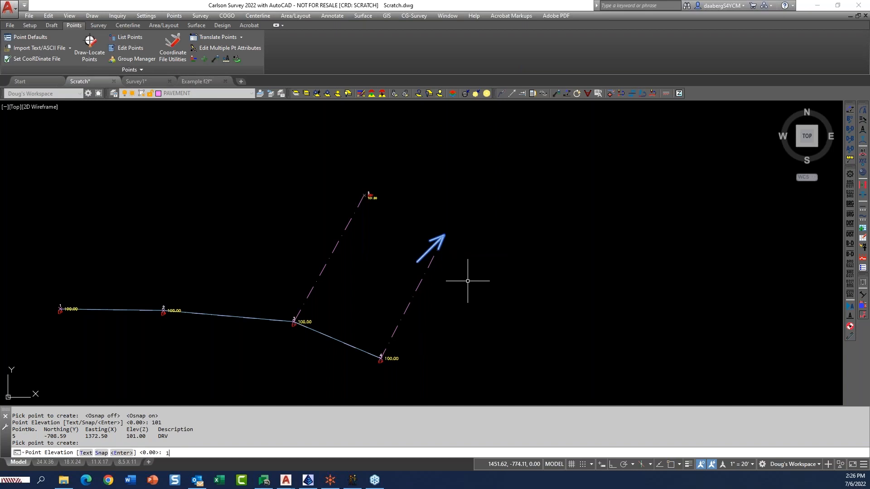
{"action": "type", "text": "01"}
{"action": "key", "text": "Return"}
{"action": "key", "text": "Return"}
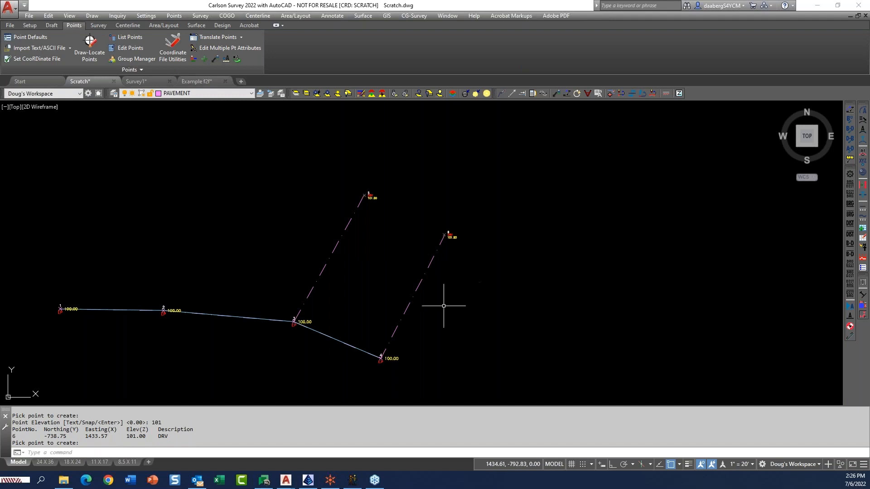
{"action": "key", "text": "Return"}
- Erase the two dashed driveway polylines running from points 3 and 4
{"action": "type", "text": "e"}
{"action": "key", "text": "Return"}
{"action": "left_click", "coordinate": [427, 312]}
{"action": "left_click", "coordinate": [291, 228]}
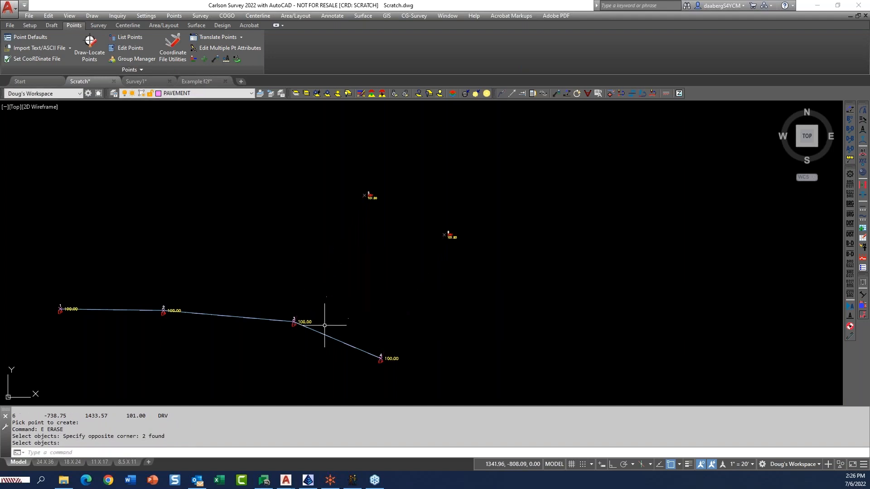
- Erase all remaining points and linework from the drawing
{"action": "scroll", "coordinate": [225, 317], "scroll_direction": "down", "scroll_amount": 4}
{"action": "key", "text": "Return"}
{"action": "left_click", "coordinate": [138, 351]}
{"action": "left_click", "coordinate": [410, 233]}
{"action": "key", "text": "Return"}
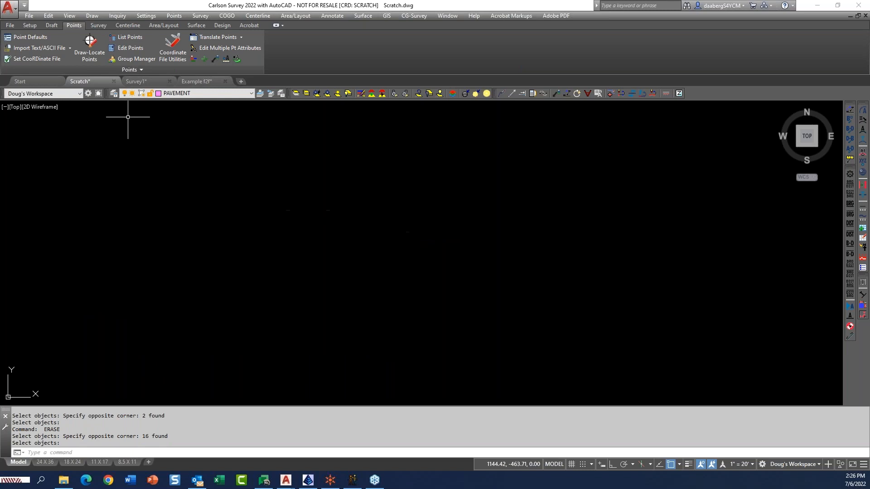
- Redraw the survey points and linework with Field to Finish, setting the range of points to ALL
{"action": "left_click", "coordinate": [104, 25]}
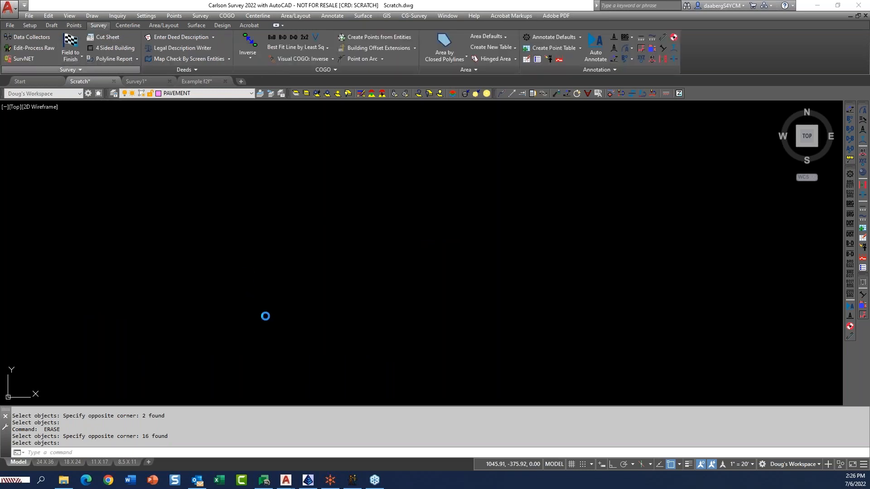
{"action": "left_click", "coordinate": [343, 325]}
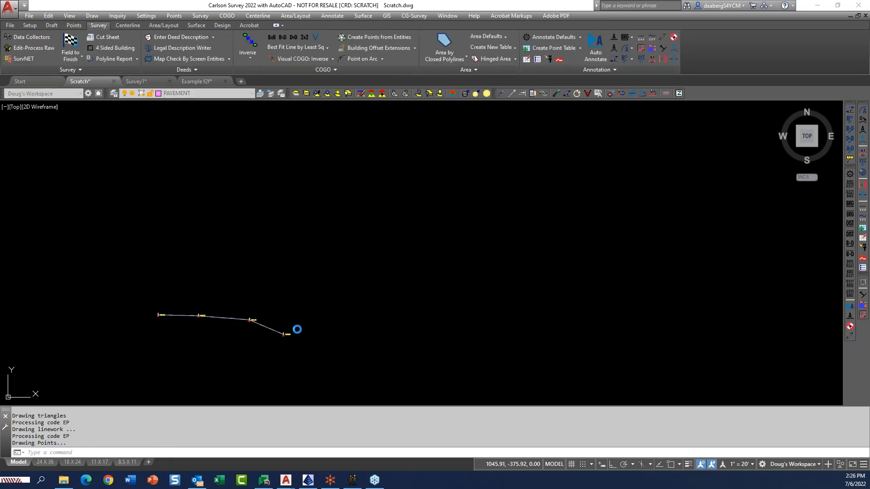
{"action": "key", "text": "Return"}
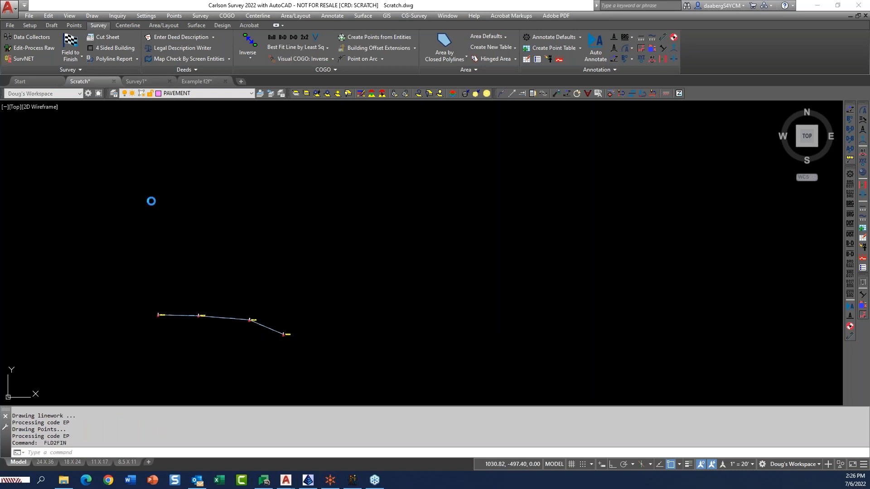
{"action": "left_click", "coordinate": [438, 171]}
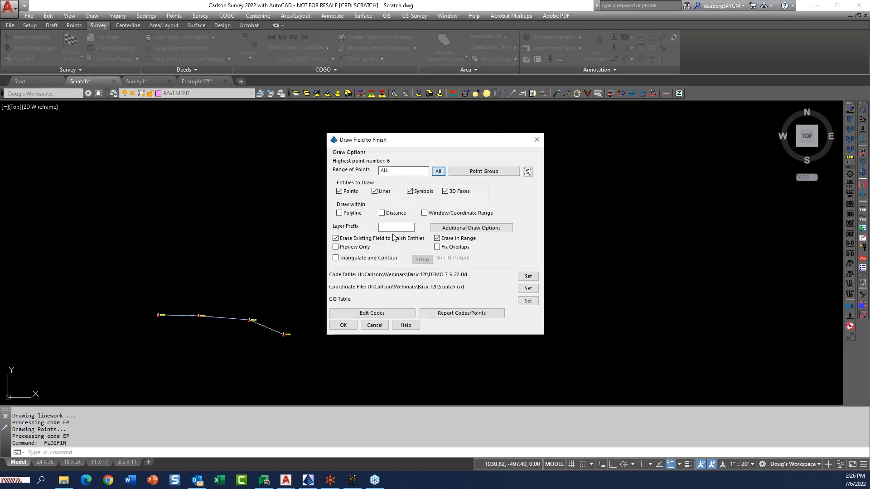
{"action": "left_click", "coordinate": [342, 325]}
{"action": "scroll", "coordinate": [251, 334], "scroll_direction": "up", "scroll_amount": 5}
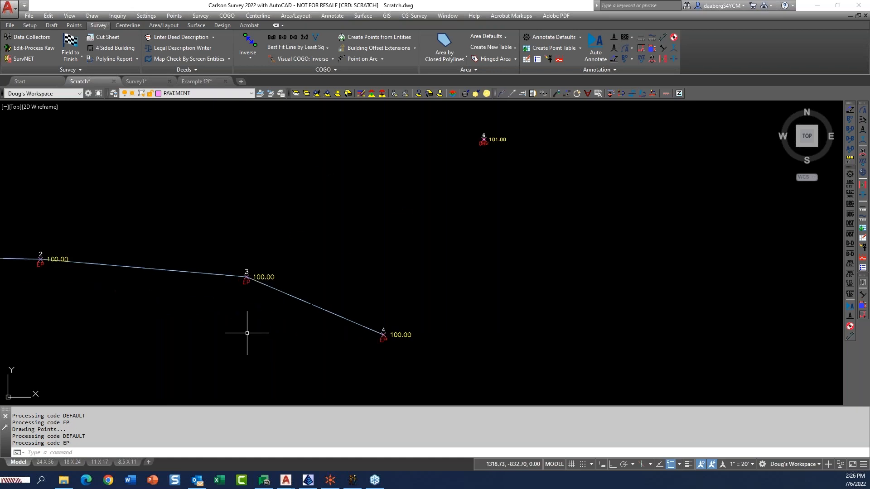
{"action": "middle_click_drag", "start_coordinate": [316, 241], "coordinate": [337, 288]}
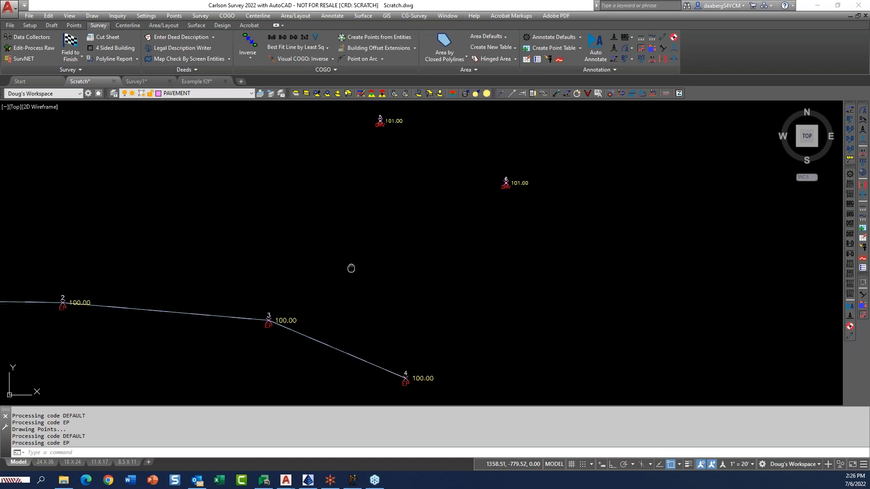
{"action": "middle_click_drag", "start_coordinate": [351, 269], "coordinate": [356, 260]}
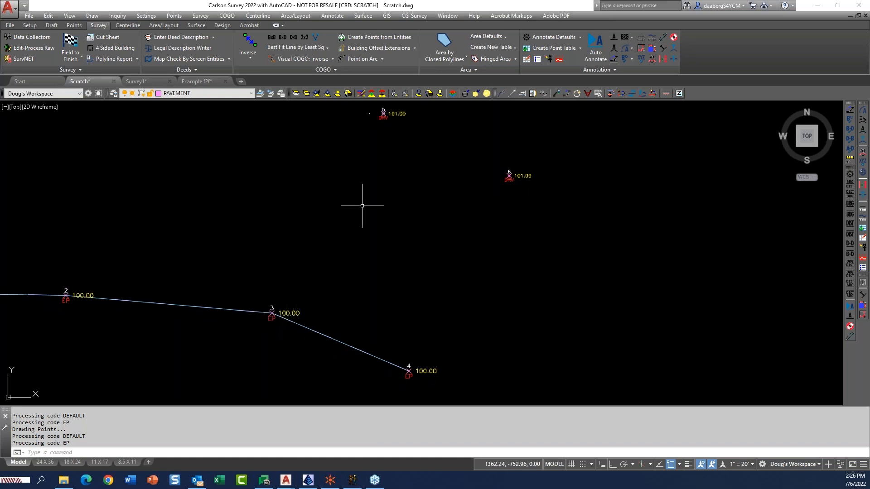
- Copy the EP field code definition to a new code DRV named EDGE OF DRIVEWAY and insert it above the EP row
{"action": "middle_click_drag", "start_coordinate": [370, 234], "coordinate": [371, 233]}
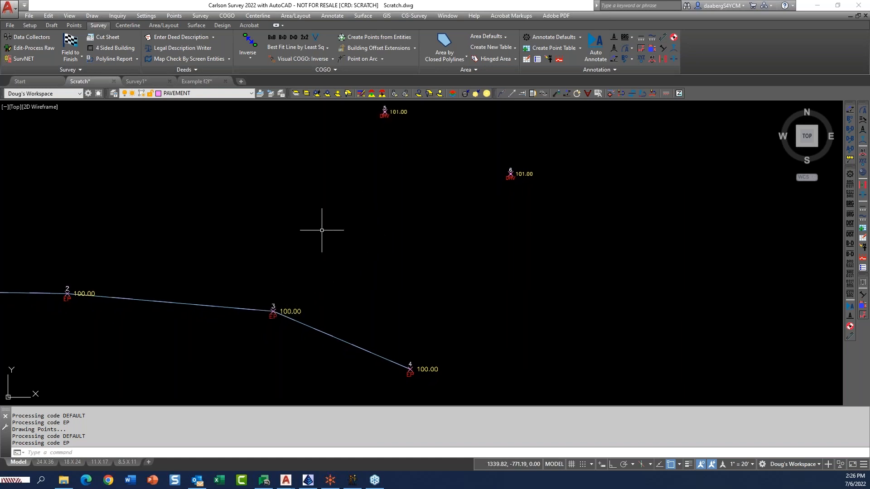
{"action": "mouse_move", "coordinate": [383, 117]}
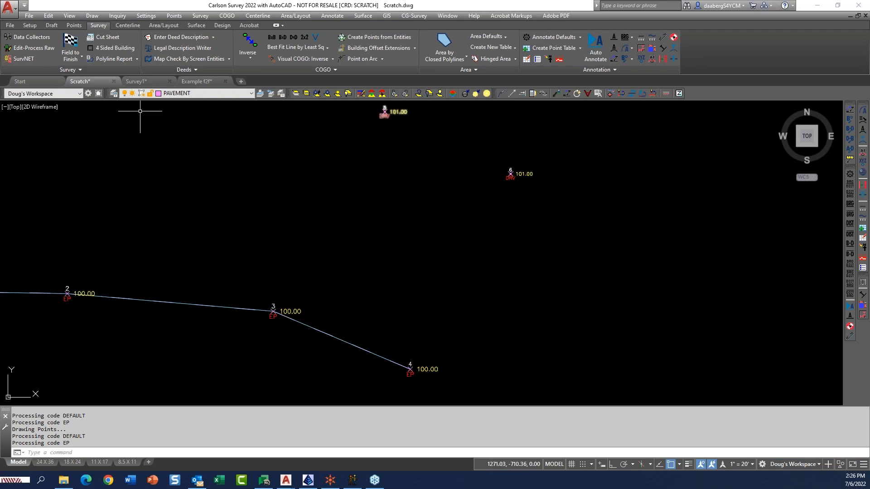
{"action": "left_click", "coordinate": [68, 43]}
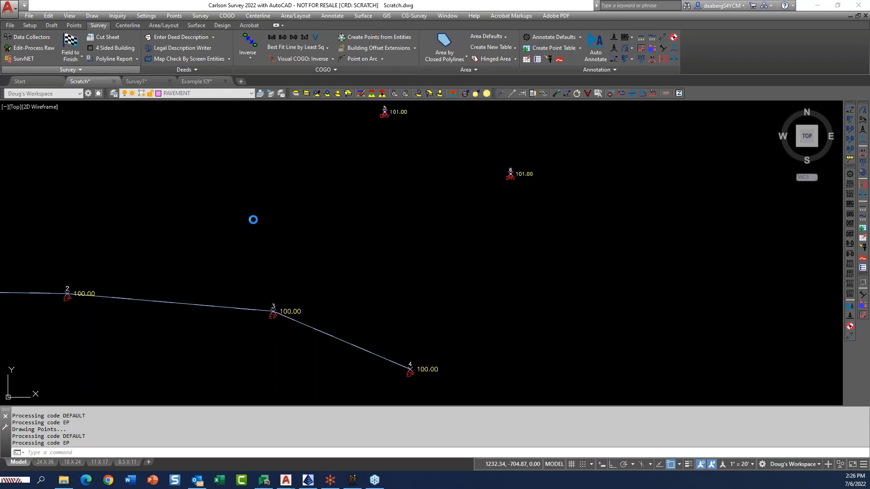
{"action": "left_click", "coordinate": [365, 313]}
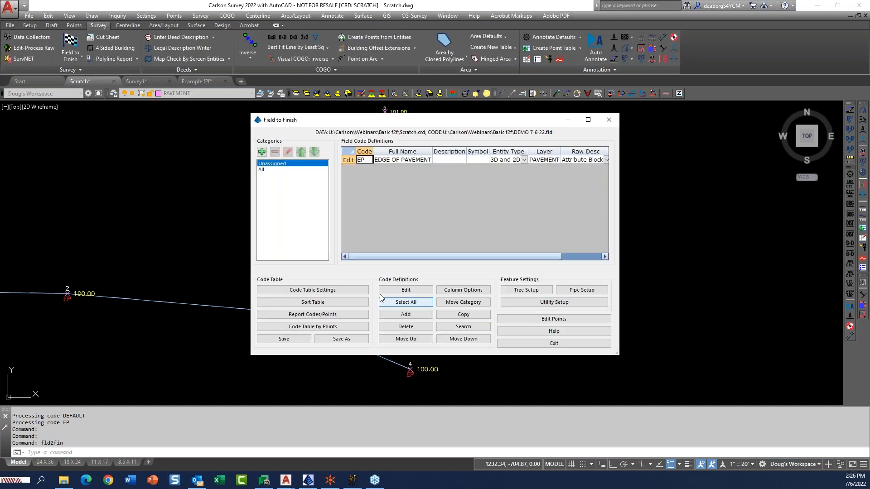
{"action": "mouse_move", "coordinate": [417, 123]}
{"action": "left_mouse_down"}
{"action": "mouse_move", "coordinate": [448, 134]}
{"action": "mouse_move", "coordinate": [616, 75]}
{"action": "left_mouse_up"}
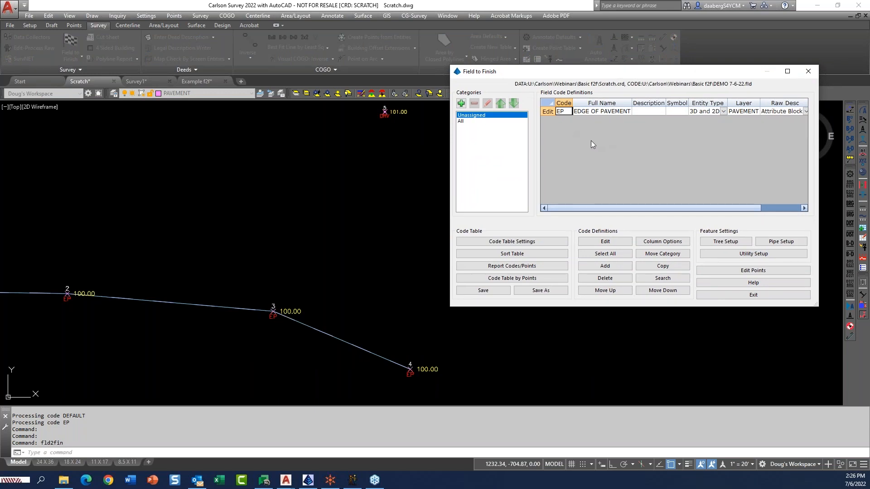
{"action": "left_click", "coordinate": [581, 112]}
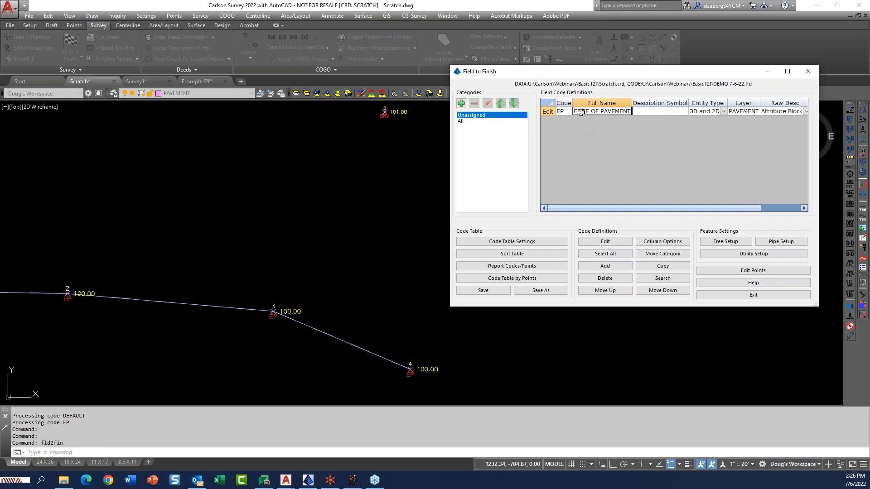
{"action": "left_click", "coordinate": [660, 269]}
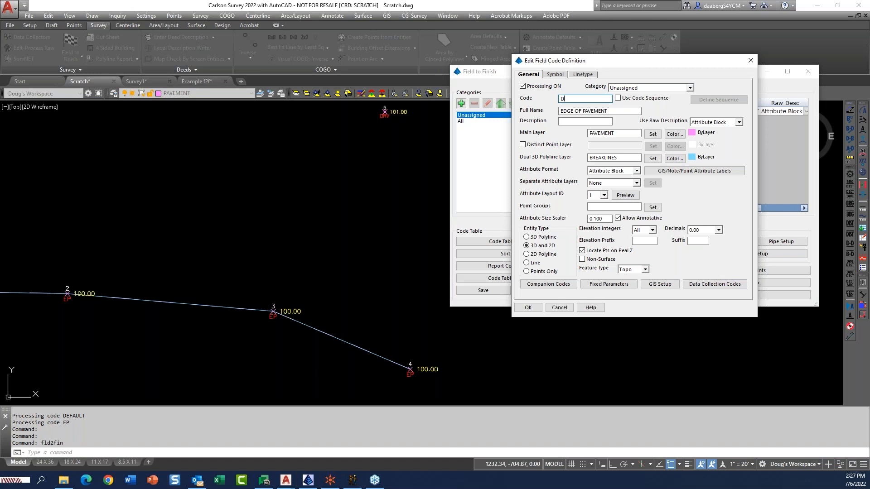
{"action": "left_click_drag", "start_coordinate": [620, 110], "coordinate": [584, 112]}
{"action": "type", "text": "DRIVEWAY"}
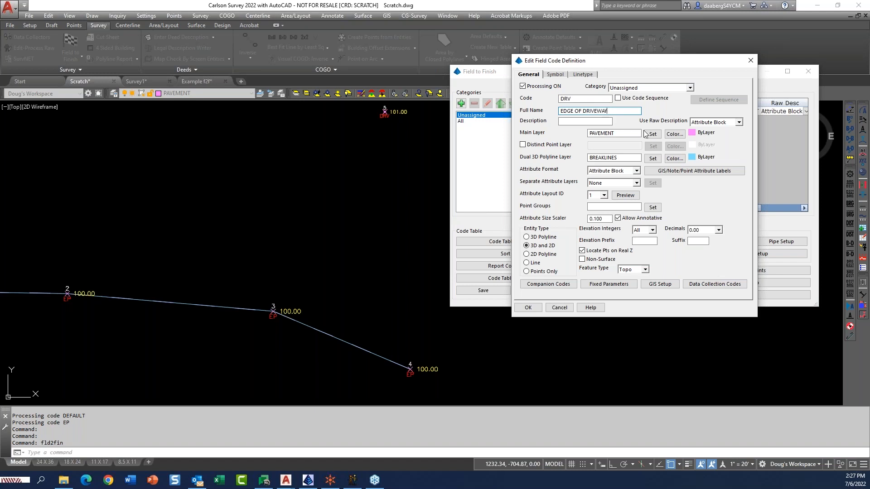
{"action": "left_click", "coordinate": [615, 134]}
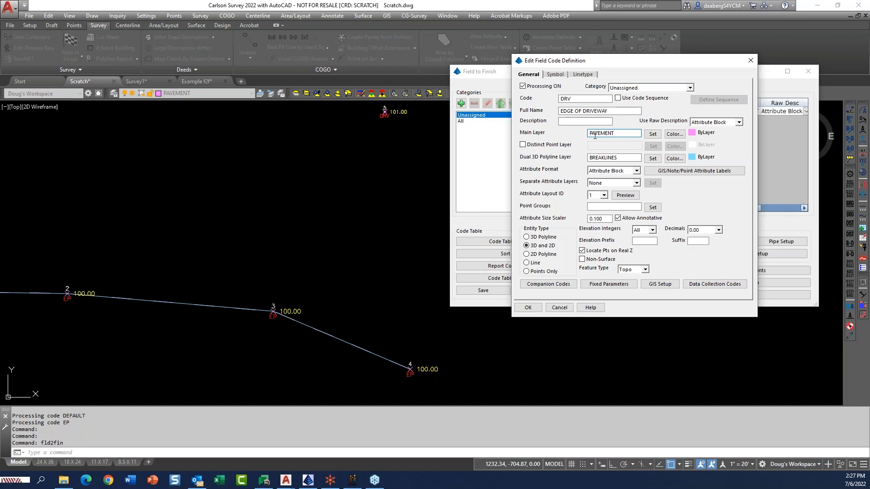
{"action": "left_click", "coordinate": [533, 312]}
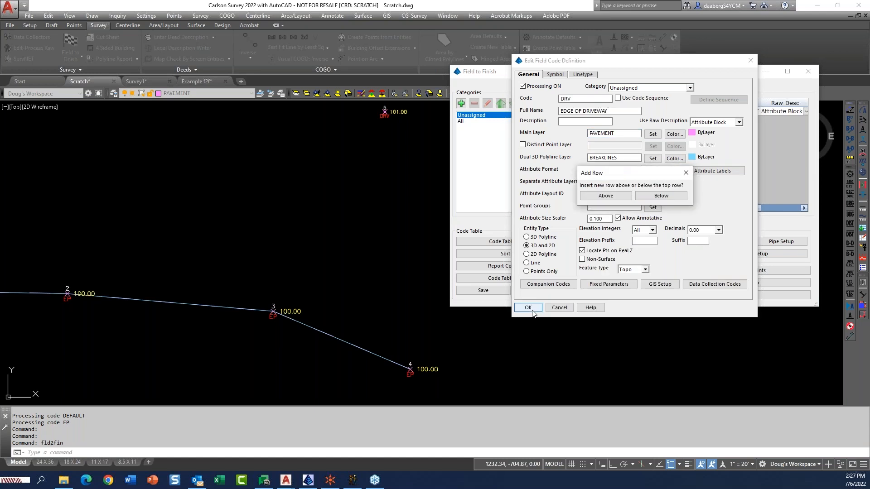
{"action": "left_click", "coordinate": [606, 196]}
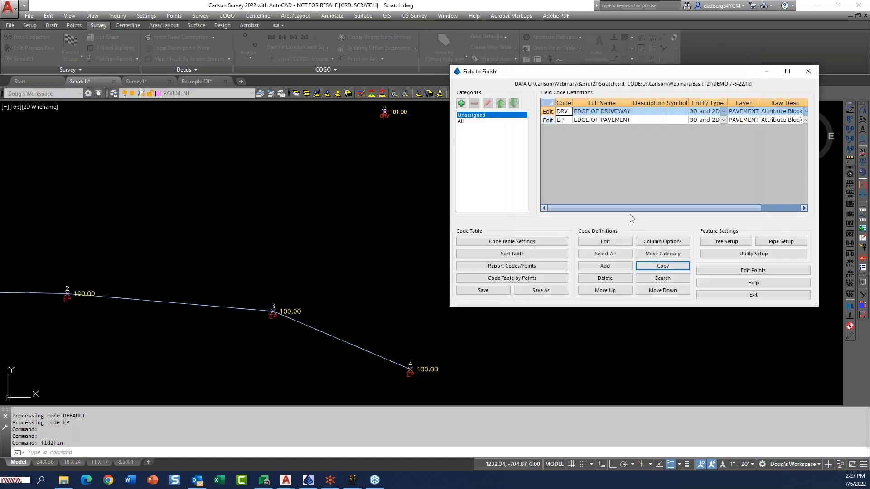
- Close the code table and redraw all points and linework with Field to Finish
{"action": "left_click", "coordinate": [770, 295]}
{"action": "left_click", "coordinate": [343, 326]}
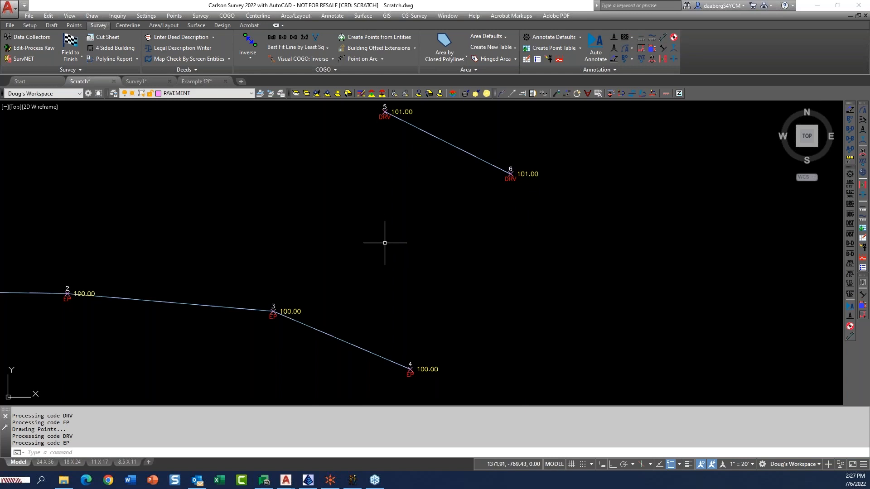
{"action": "middle_click_drag", "start_coordinate": [392, 261], "coordinate": [443, 252]}
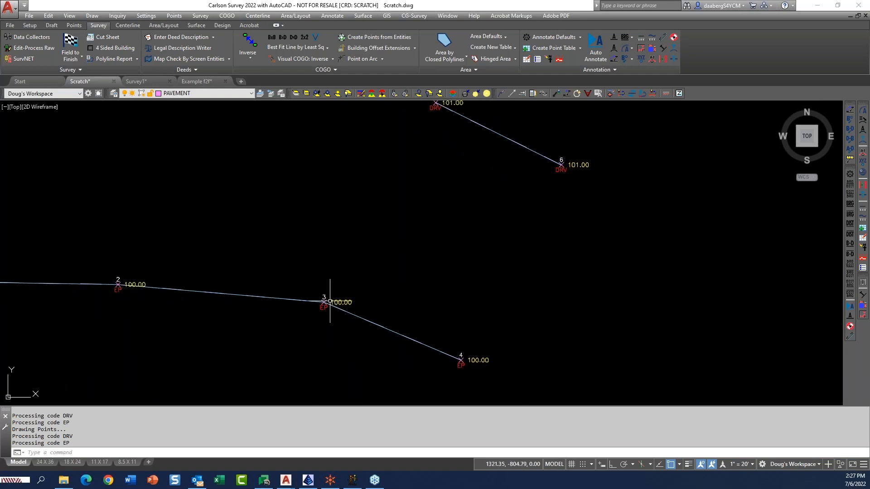
- Change point 3's CRD file description to EP DRV and redraw all points and linework with Field to Finish
{"action": "middle_click_drag", "start_coordinate": [344, 294], "coordinate": [349, 307]}
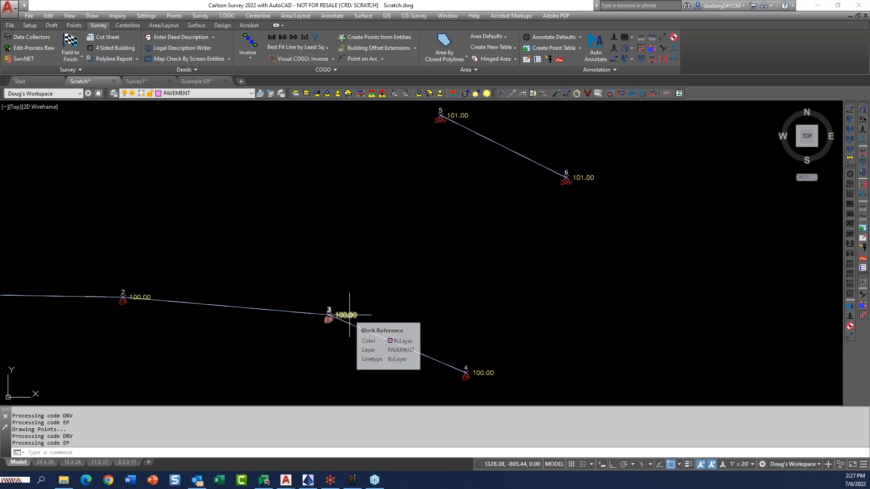
{"action": "double_click", "coordinate": [349, 316]}
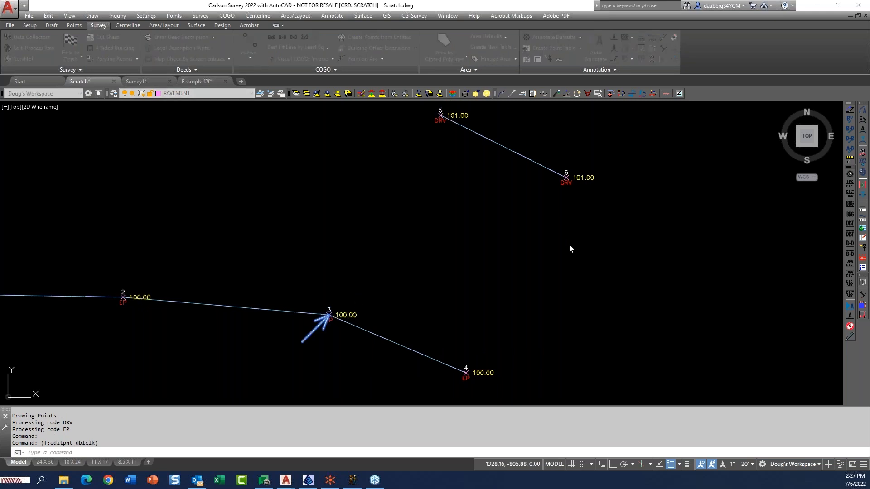
{"action": "left_click", "coordinate": [167, 181]}
{"action": "type", "text": "DRV"}
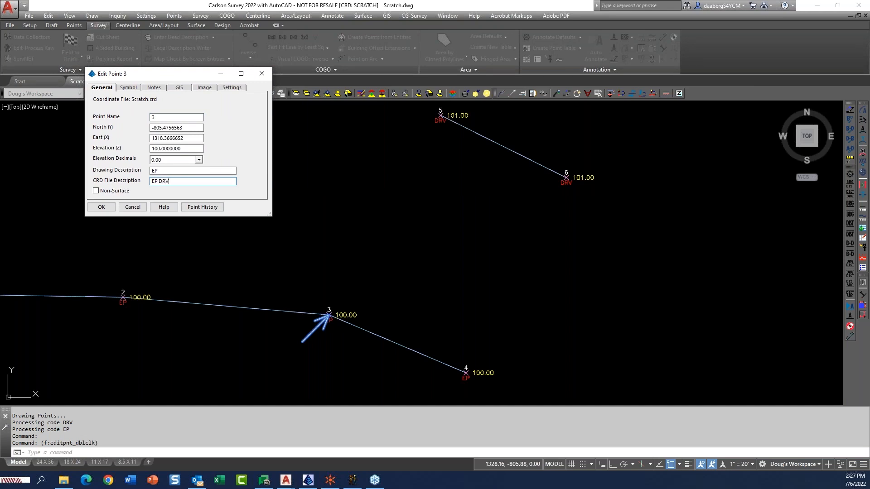
{"action": "left_click", "coordinate": [101, 207]}
{"action": "left_click", "coordinate": [100, 209]}
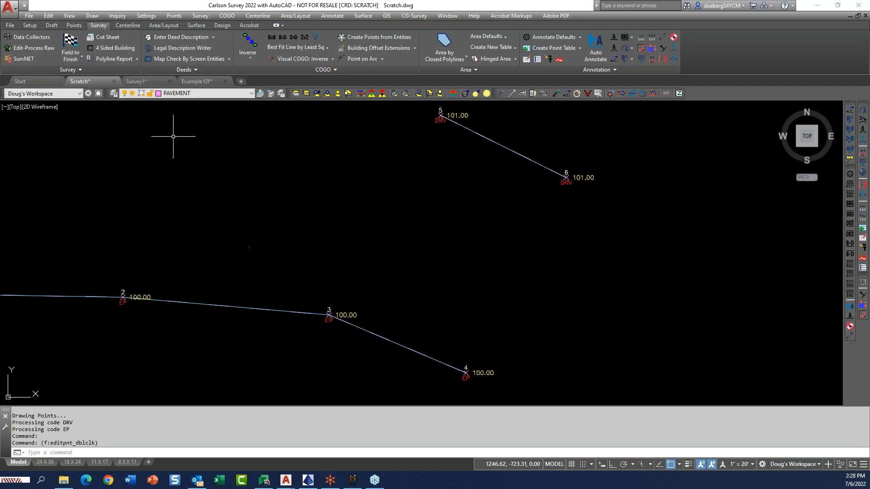
{"action": "left_click", "coordinate": [71, 43]}
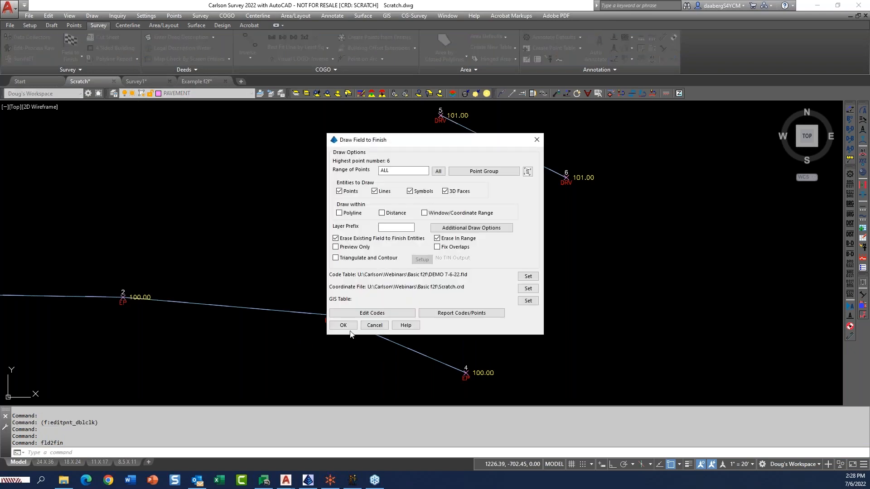
{"action": "left_click", "coordinate": [345, 326]}
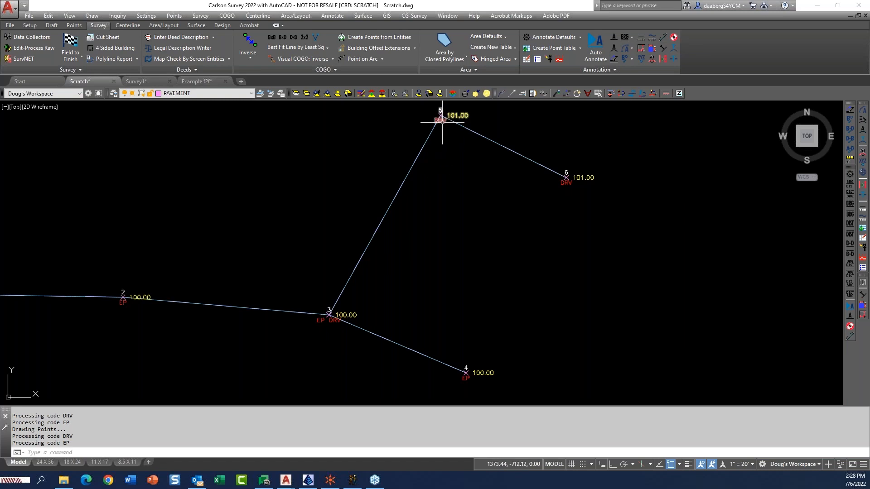
- Change point 4's CRD file description to EP DRV and redraw all points and linework with Field to Finish
{"action": "middle_click_drag", "start_coordinate": [453, 335], "coordinate": [422, 308]}
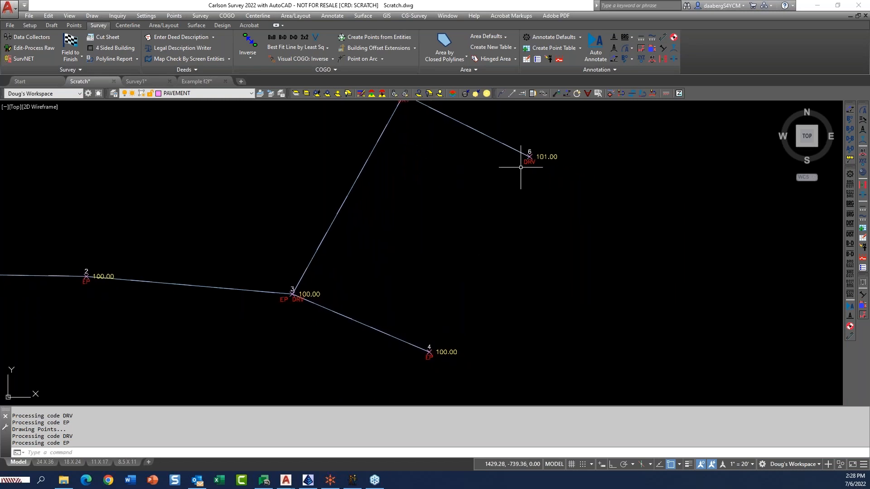
{"action": "scroll", "coordinate": [385, 309], "scroll_direction": "down", "scroll_amount": 2}
{"action": "scroll", "coordinate": [366, 318], "scroll_direction": "up", "scroll_amount": 2}
{"action": "middle_click_drag", "start_coordinate": [392, 308], "coordinate": [379, 316]}
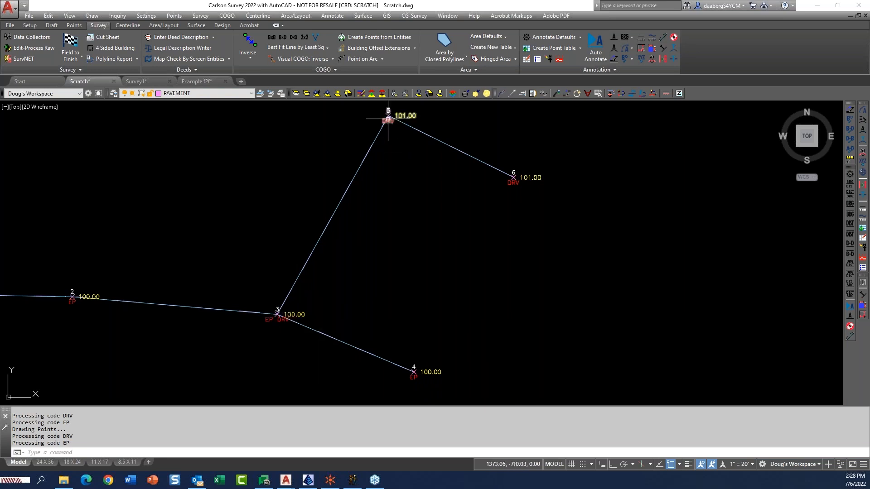
{"action": "double_click", "coordinate": [435, 372]}
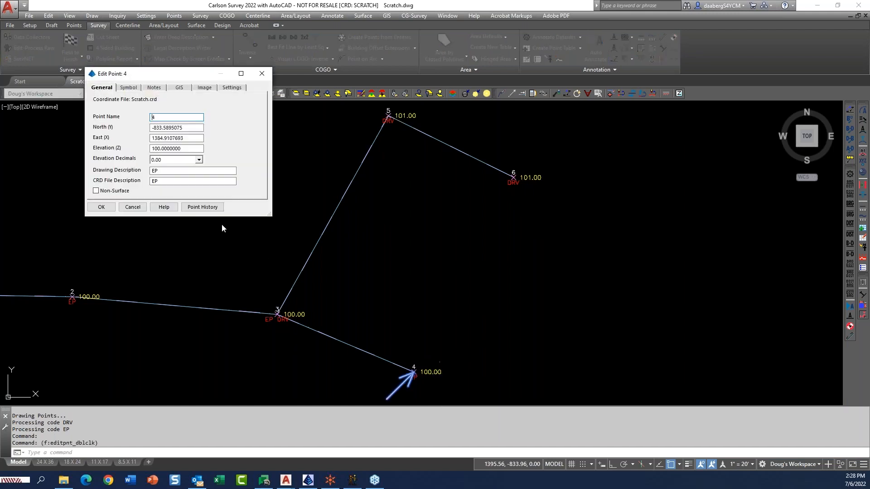
{"action": "left_click", "coordinate": [184, 180]}
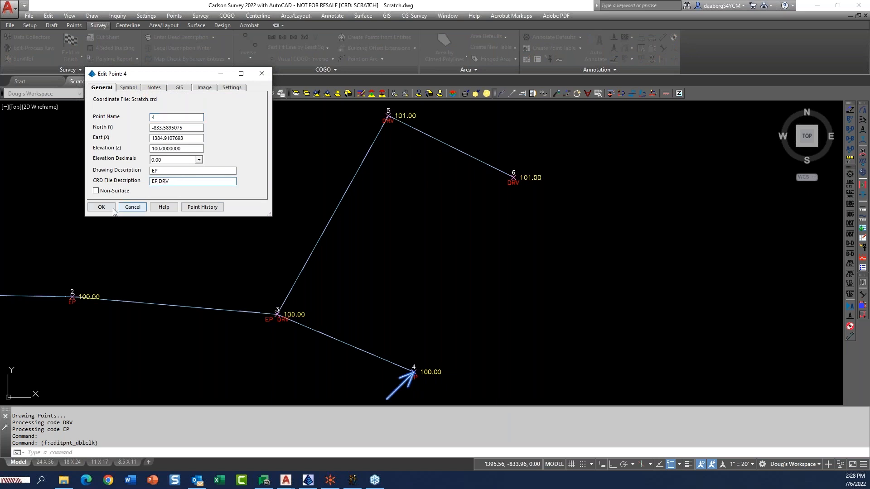
{"action": "left_click", "coordinate": [101, 207]}
{"action": "left_click", "coordinate": [74, 47]}
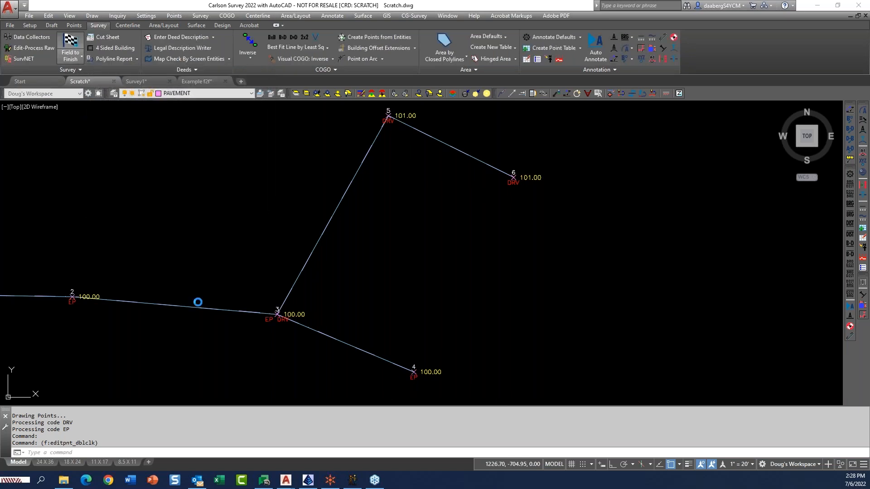
{"action": "left_click", "coordinate": [344, 325]}
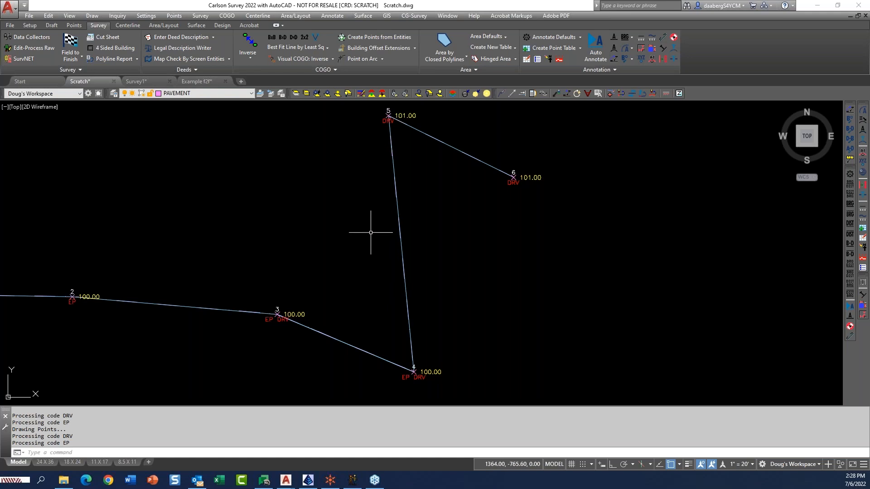
- Open the Special Codes from the Field to Finish code table settings, keeping the linework in view
{"action": "middle_click_drag", "start_coordinate": [346, 280], "coordinate": [397, 285]}
{"action": "scroll", "coordinate": [376, 282], "scroll_direction": "down", "scroll_amount": 2}
{"action": "scroll", "coordinate": [363, 286], "scroll_direction": "up", "scroll_amount": 2}
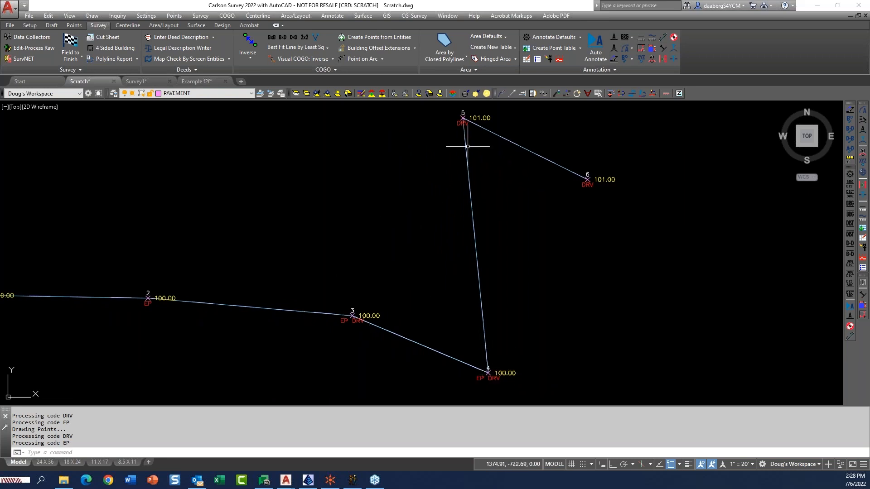
{"action": "mouse_move", "coordinate": [371, 316]}
{"action": "middle_click_drag", "start_coordinate": [426, 260], "coordinate": [483, 260]}
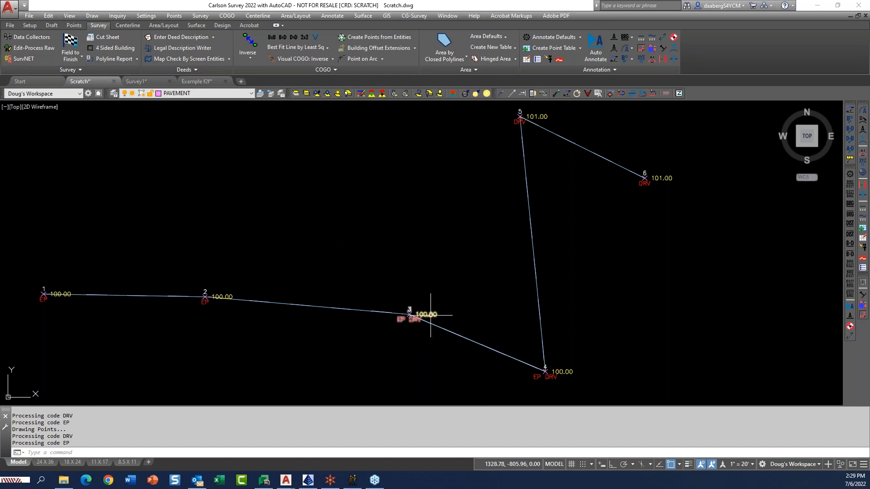
{"action": "left_click", "coordinate": [74, 45]}
{"action": "left_click_drag", "start_coordinate": [432, 143], "coordinate": [322, 56]}
{"action": "left_click", "coordinate": [268, 226]}
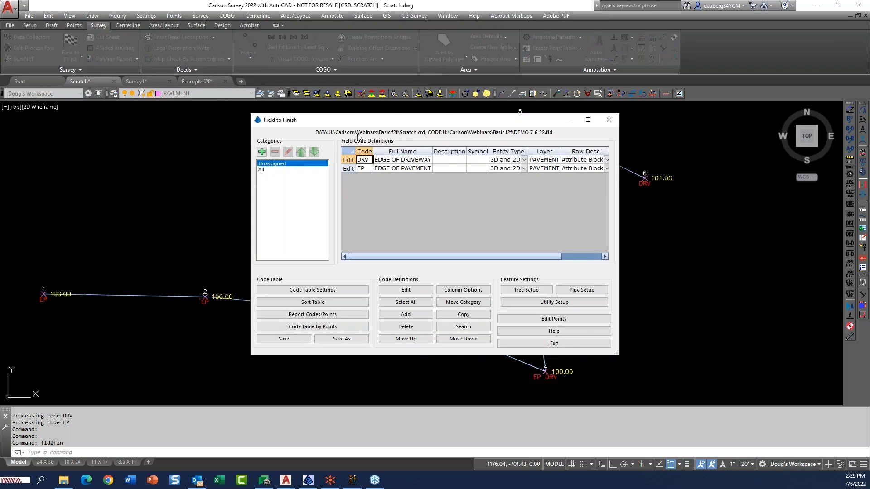
{"action": "left_click_drag", "start_coordinate": [393, 121], "coordinate": [212, 52]}
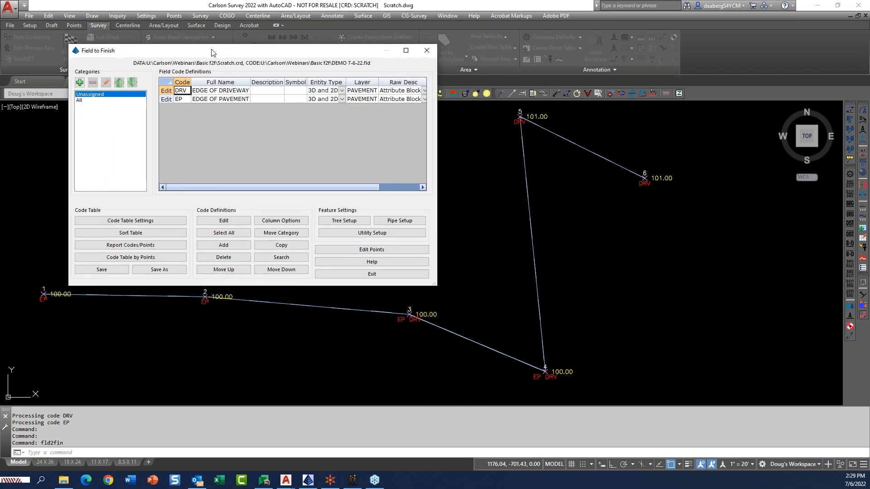
{"action": "left_click", "coordinate": [137, 220]}
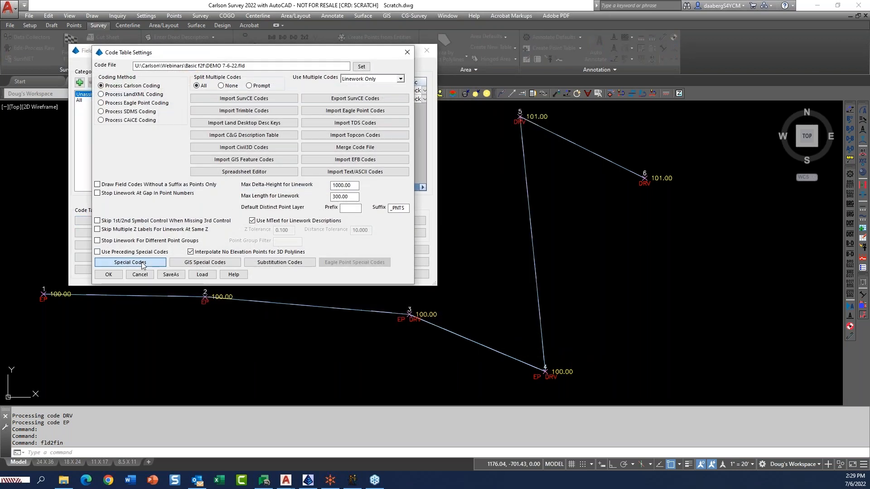
{"action": "left_click", "coordinate": [141, 263]}
- Load the Carlson default set into the special codes
{"action": "left_click_drag", "start_coordinate": [327, 55], "coordinate": [315, 32]}
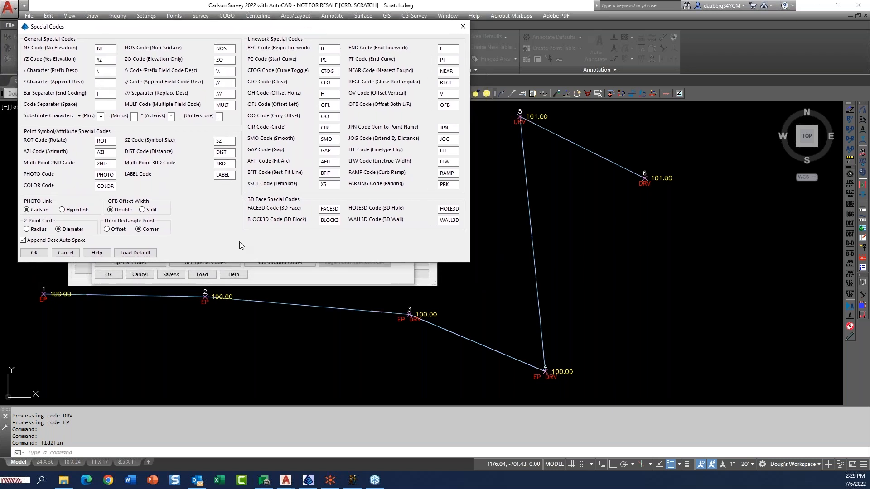
{"action": "left_click", "coordinate": [135, 253]}
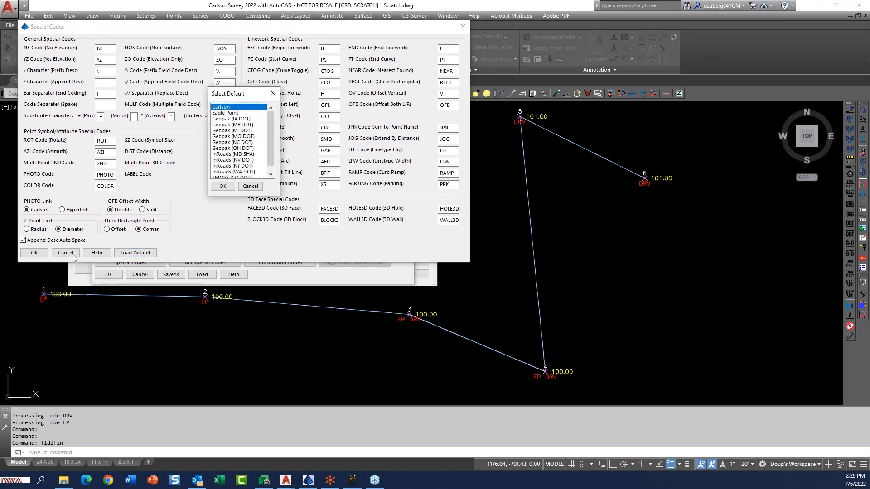
{"action": "left_click", "coordinate": [223, 186]}
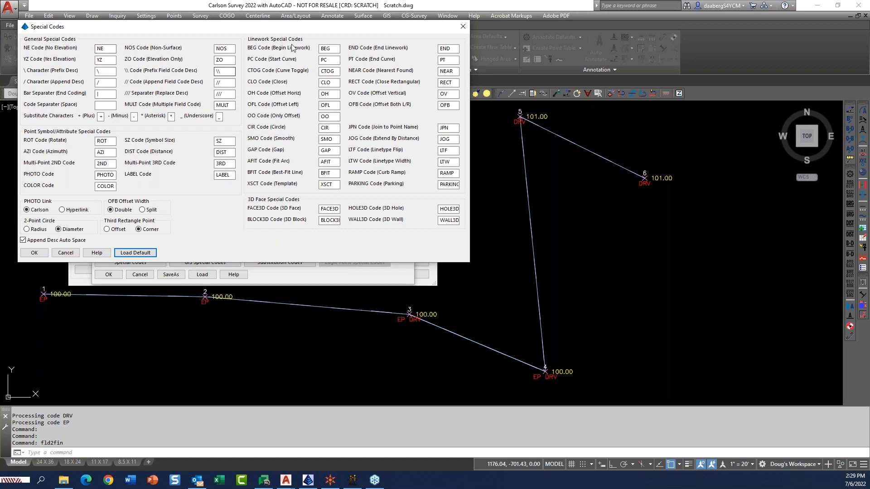
- Examine the linework special codes for beginning and ending a line
{"action": "left_click_drag", "start_coordinate": [305, 28], "coordinate": [300, 26]}
{"action": "left_click", "coordinate": [328, 47]}
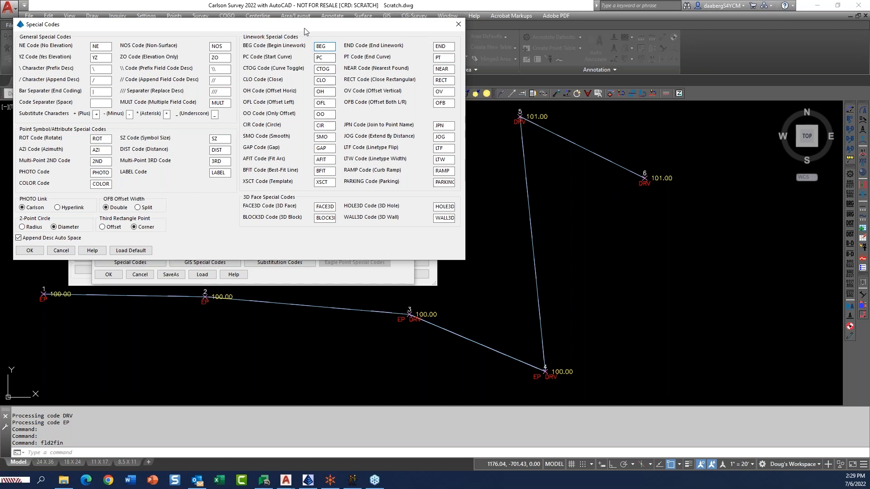
{"action": "left_click_drag", "start_coordinate": [302, 27], "coordinate": [287, 19]}
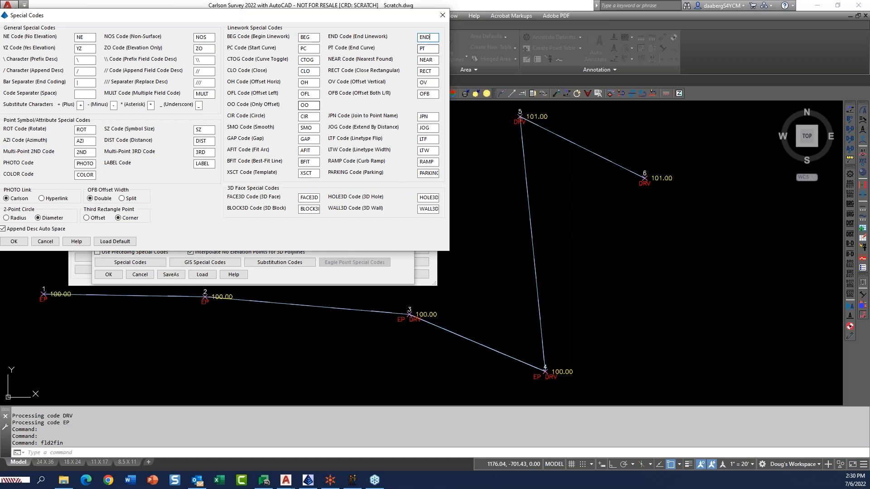
- Examine the closing codes among the linework special codes and the general special codes for elevation and description handling
{"action": "left_click", "coordinate": [310, 73]}
{"action": "left_click", "coordinate": [434, 72]}
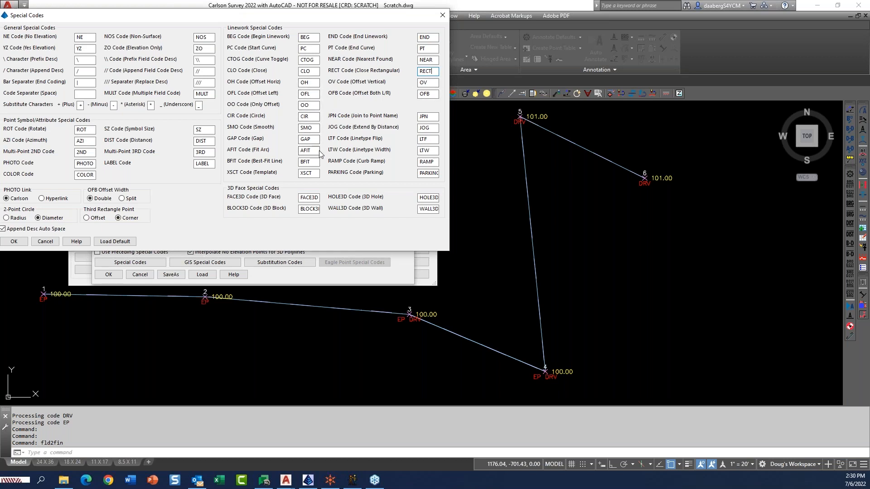
{"action": "left_click_drag", "start_coordinate": [198, 17], "coordinate": [224, 20]}
{"action": "left_click", "coordinate": [112, 40]}
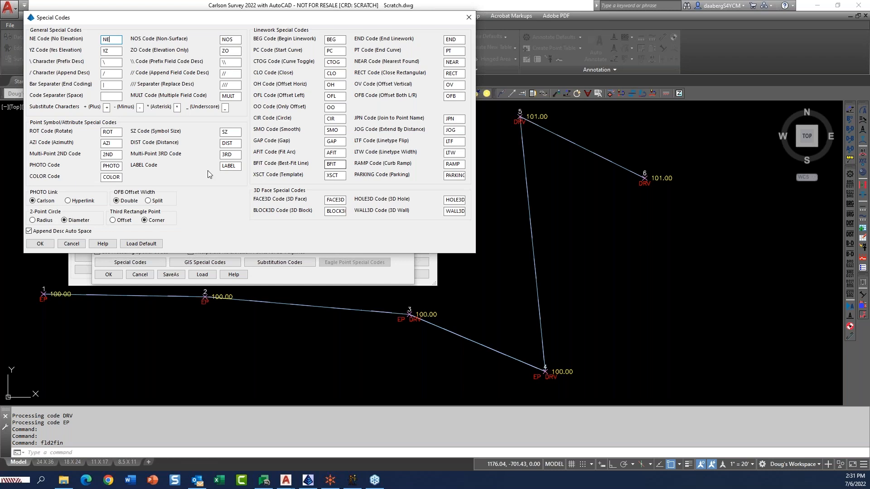
{"action": "left_click", "coordinate": [114, 75]}
- Accept the special codes and code table settings, and leave Field to Finish without redrawing
{"action": "left_click", "coordinate": [40, 243]}
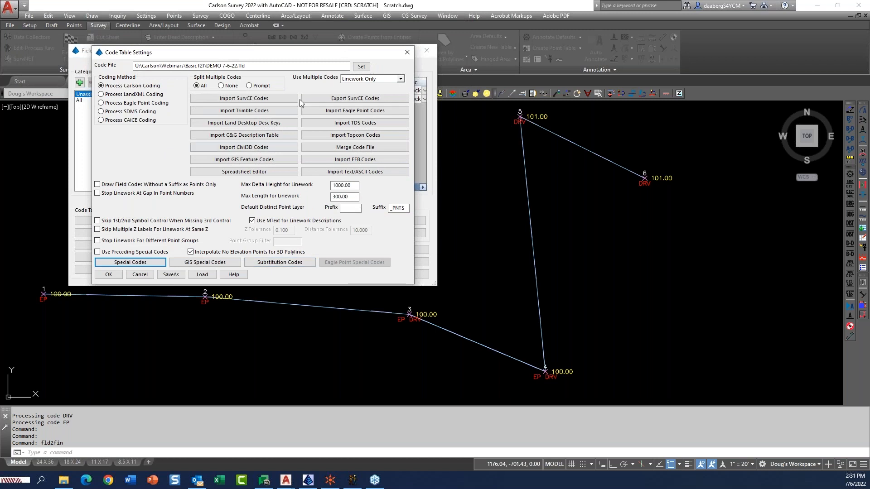
{"action": "left_click_drag", "start_coordinate": [305, 54], "coordinate": [288, 50]}
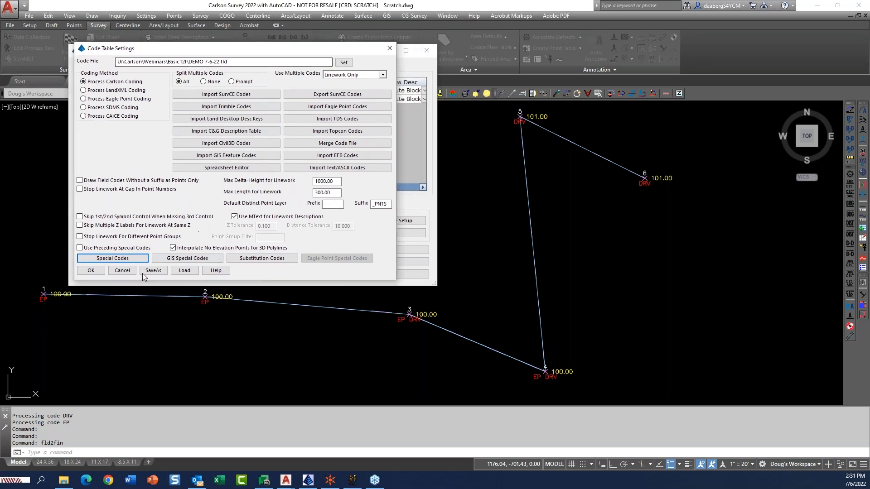
{"action": "left_click", "coordinate": [84, 273]}
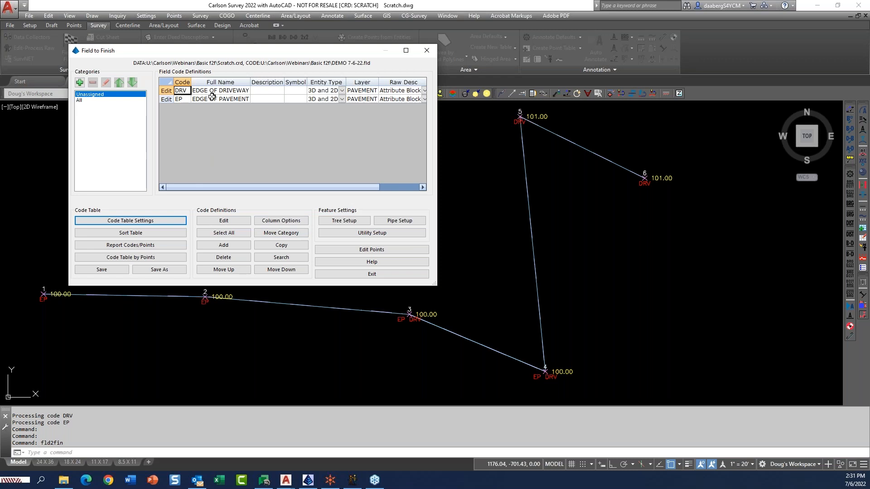
{"action": "left_click", "coordinate": [354, 276]}
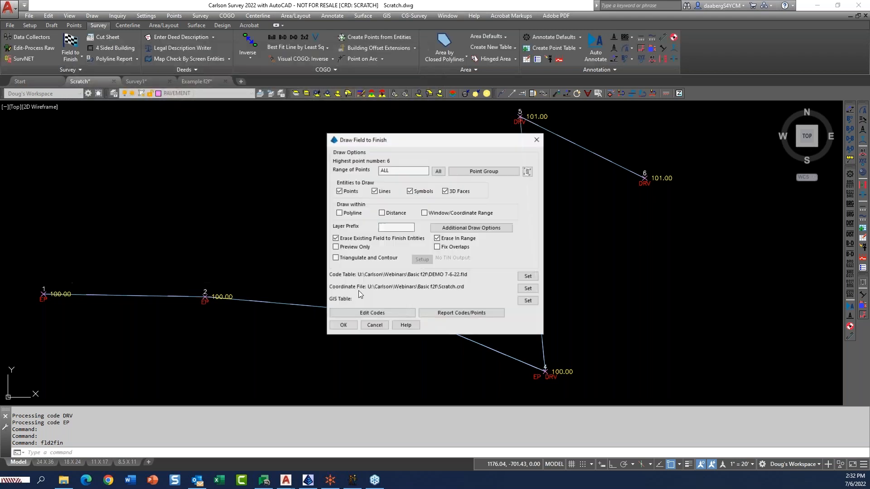
{"action": "left_click", "coordinate": [371, 325]}
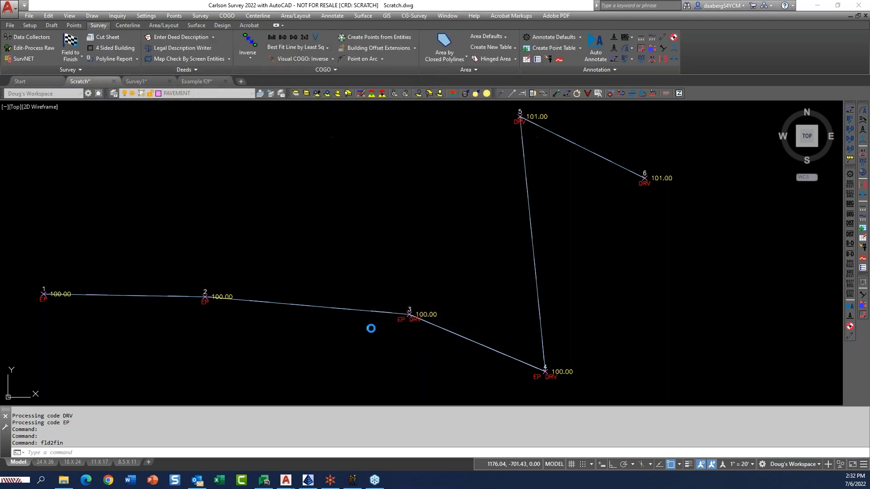
- Set the CRD file description of point 3 to EP DRV1 and of point 5 to DRV1
{"action": "double_click", "coordinate": [410, 318]}
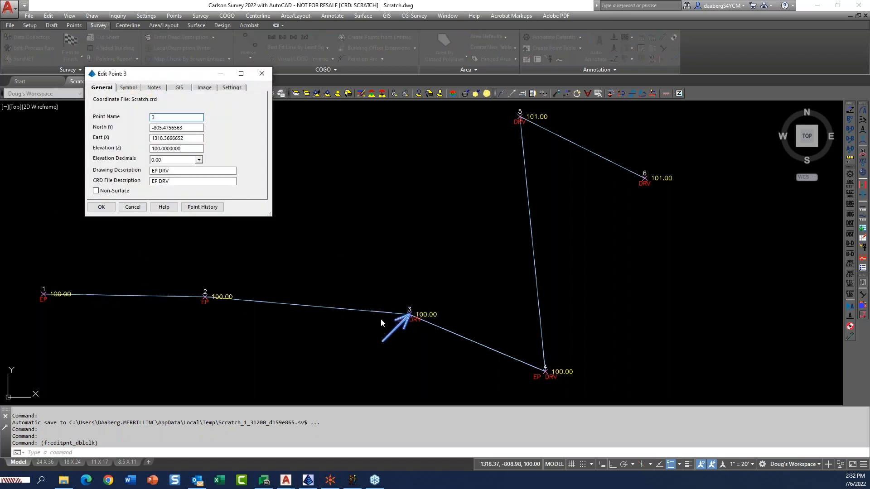
{"action": "left_click", "coordinate": [177, 181]}
{"action": "type", "text": "1"}
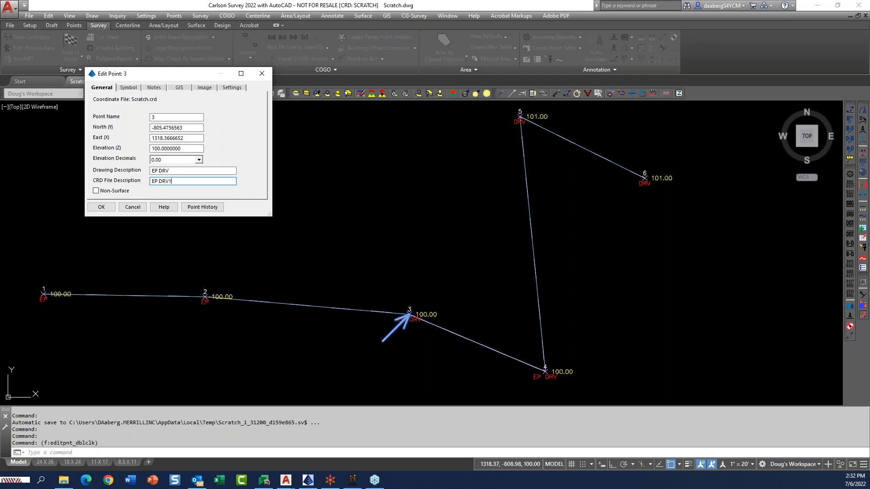
{"action": "left_click", "coordinate": [105, 206]}
{"action": "double_click", "coordinate": [519, 117]}
{"action": "left_click", "coordinate": [176, 180]}
{"action": "type", "text": "1"}
{"action": "left_click", "coordinate": [101, 208]}
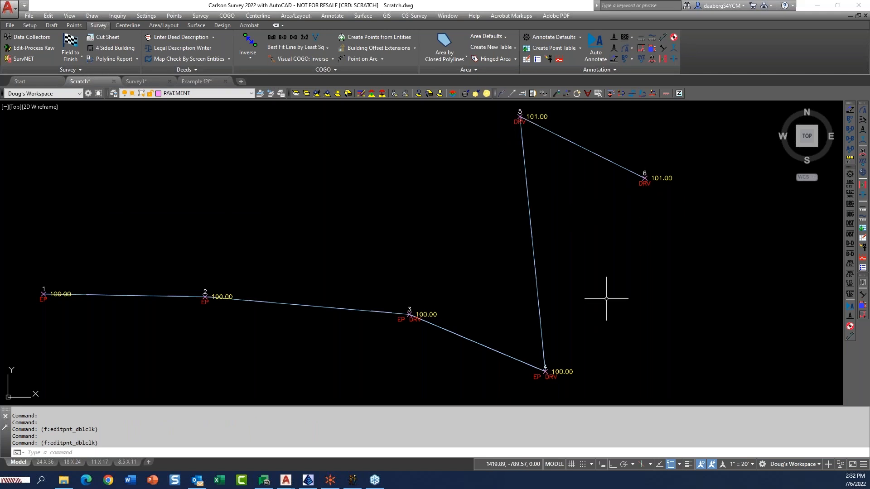
- Set point 4's CRD file description to EP DRV2 and point 6's to DRV2, and redraw everything with Field to Finish
{"action": "double_click", "coordinate": [544, 371]}
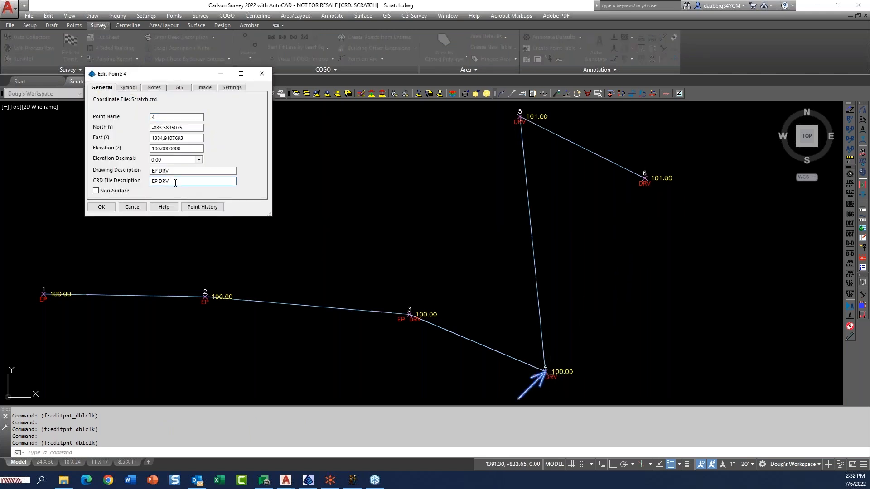
{"action": "left_click", "coordinate": [101, 207]}
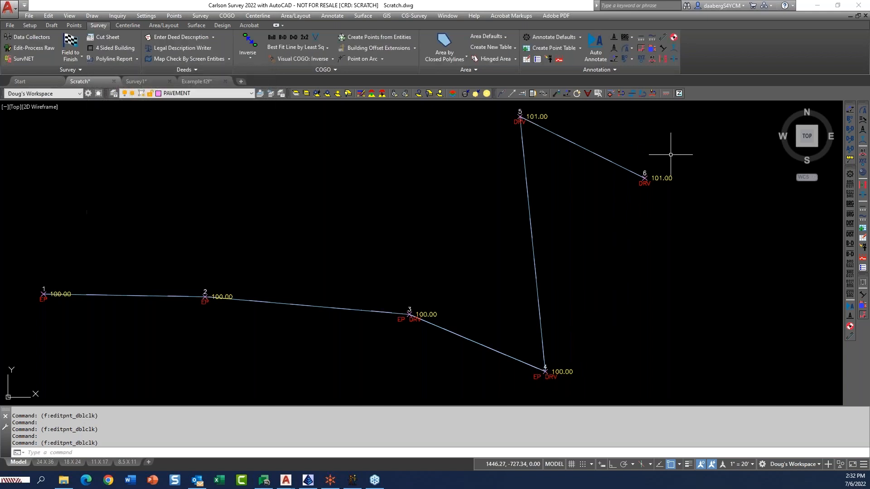
{"action": "left_click", "coordinate": [644, 181]}
{"action": "left_click", "coordinate": [644, 182]}
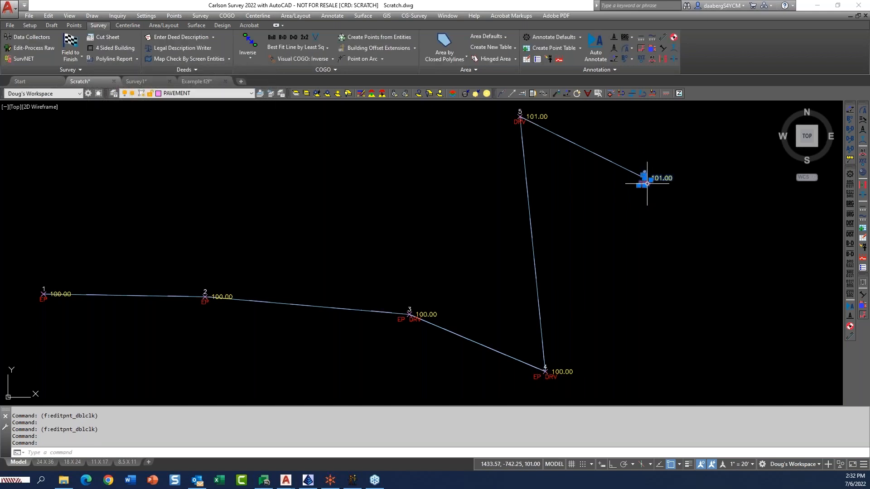
{"action": "left_click", "coordinate": [649, 184]}
{"action": "double_click", "coordinate": [648, 184]}
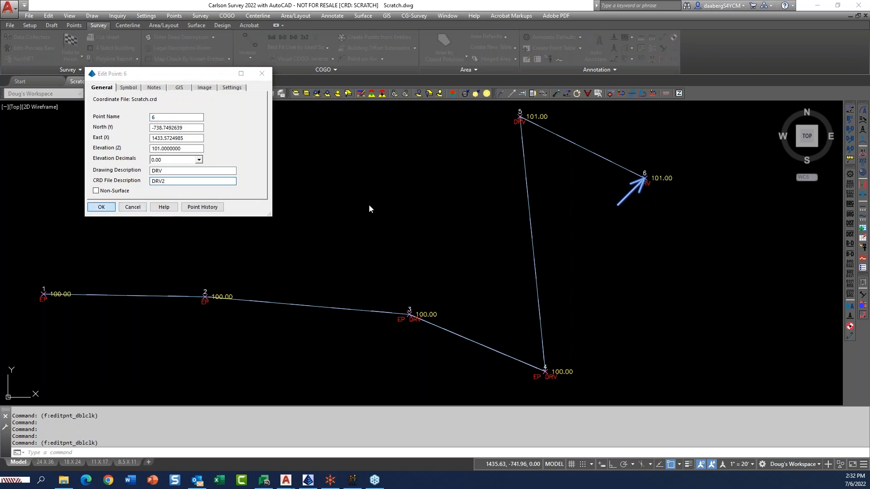
{"action": "left_click", "coordinate": [107, 208]}
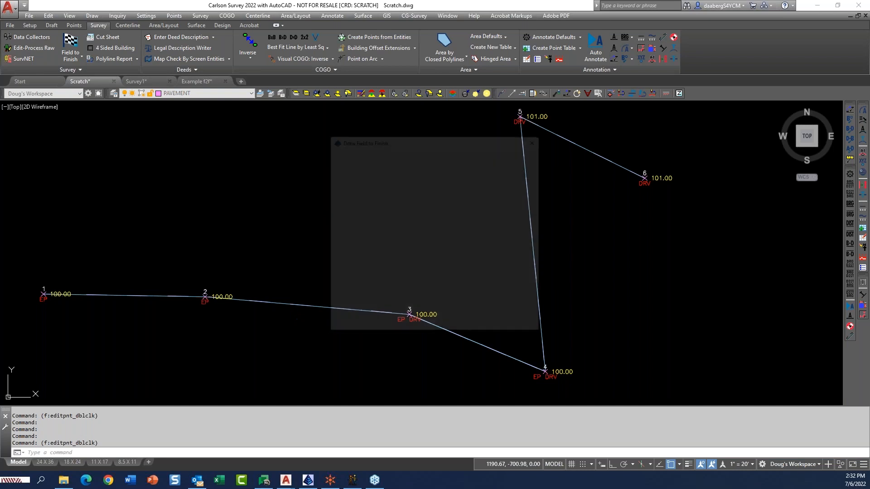
{"action": "left_click", "coordinate": [340, 324]}
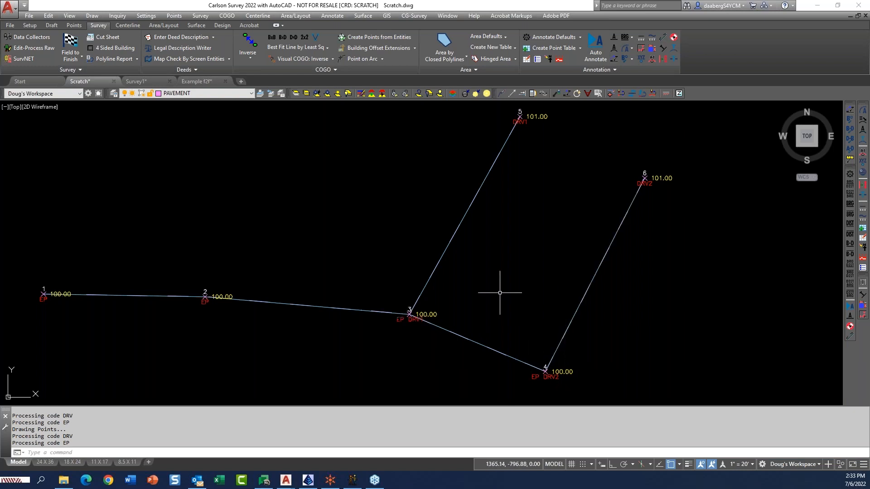
- Examine the two separate driveway edge lines and the edge-of-pavement line they connect to
{"action": "middle_click_drag", "start_coordinate": [479, 274], "coordinate": [462, 258]}
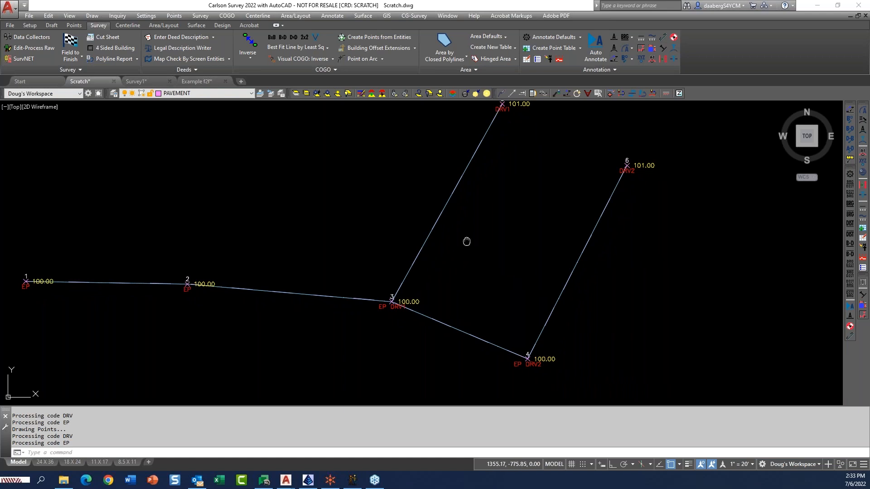
{"action": "middle_click_drag", "start_coordinate": [467, 241], "coordinate": [466, 254]}
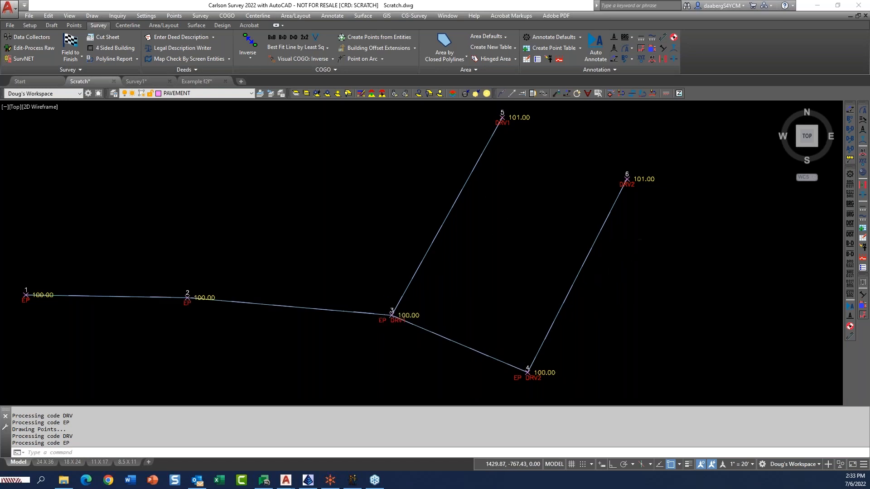
{"action": "scroll", "coordinate": [619, 237], "scroll_direction": "down", "scroll_amount": 6}
{"action": "scroll", "coordinate": [577, 254], "scroll_direction": "up", "scroll_amount": 6}
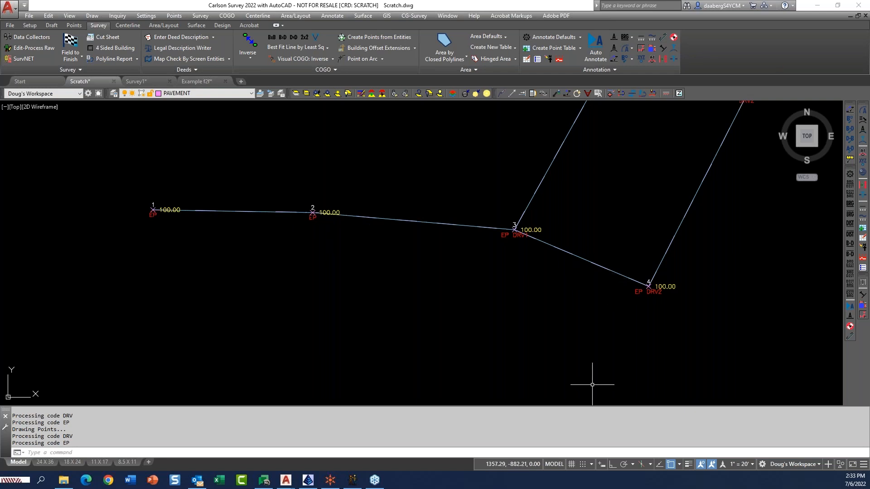
{"action": "scroll", "coordinate": [172, 326], "scroll_direction": "down", "scroll_amount": 2}
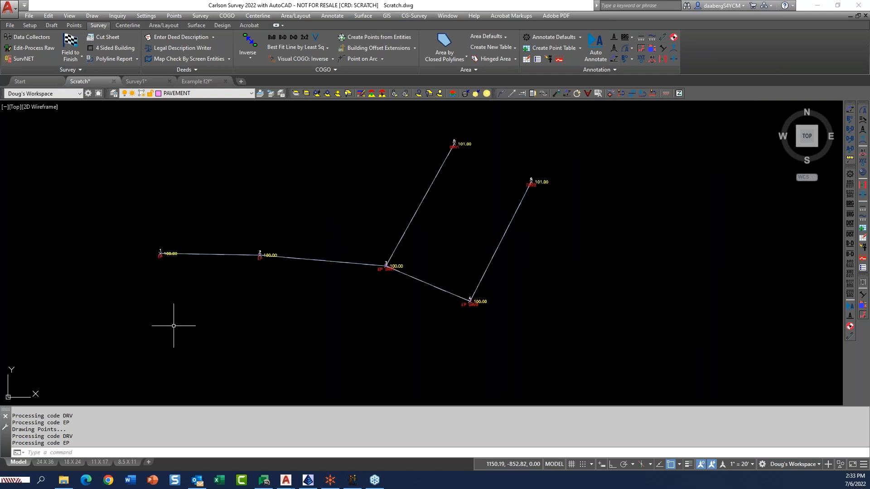
{"action": "scroll", "coordinate": [307, 188], "scroll_direction": "up", "scroll_amount": 2}
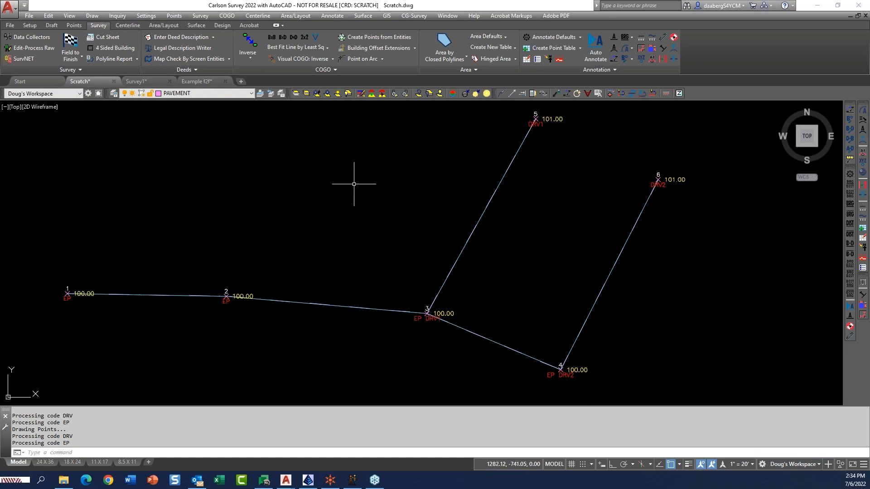
{"action": "scroll", "coordinate": [357, 184], "scroll_direction": "down", "scroll_amount": 1}
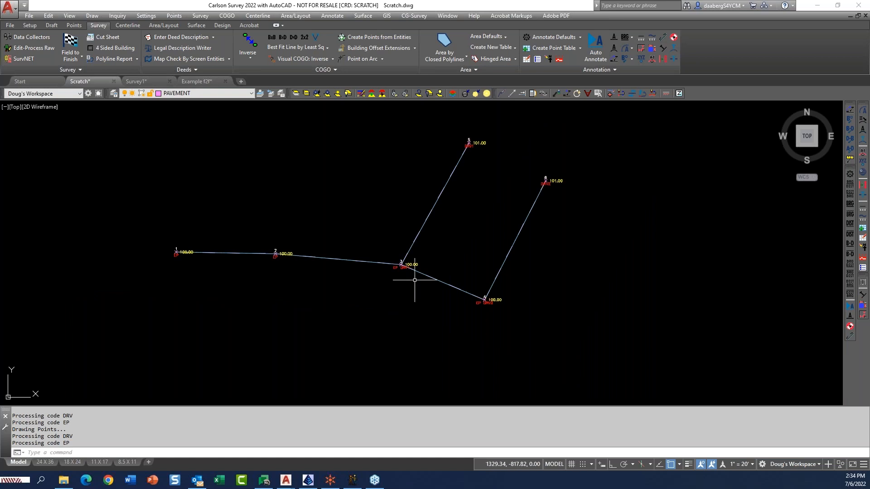
{"action": "scroll", "coordinate": [312, 274], "scroll_direction": "up", "scroll_amount": 2}
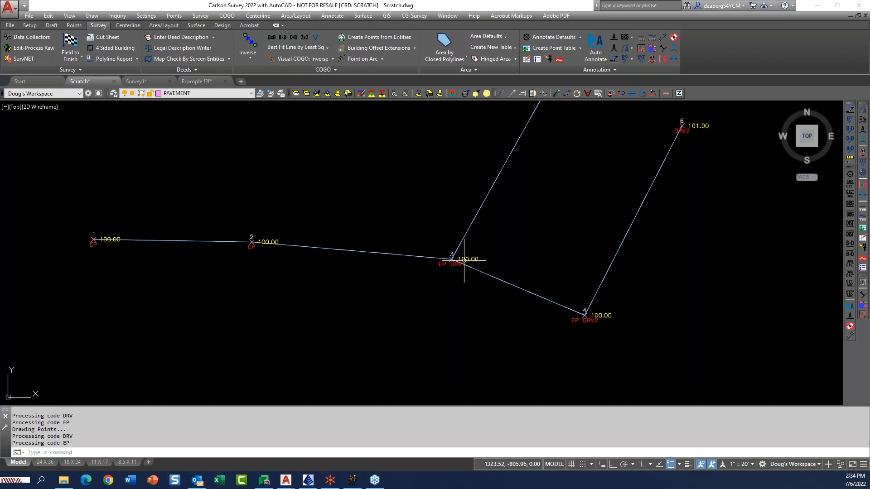
- Change point 2's CRD file description to EP PC and redraw all points and linework with Field to Finish
{"action": "double_click", "coordinate": [249, 245]}
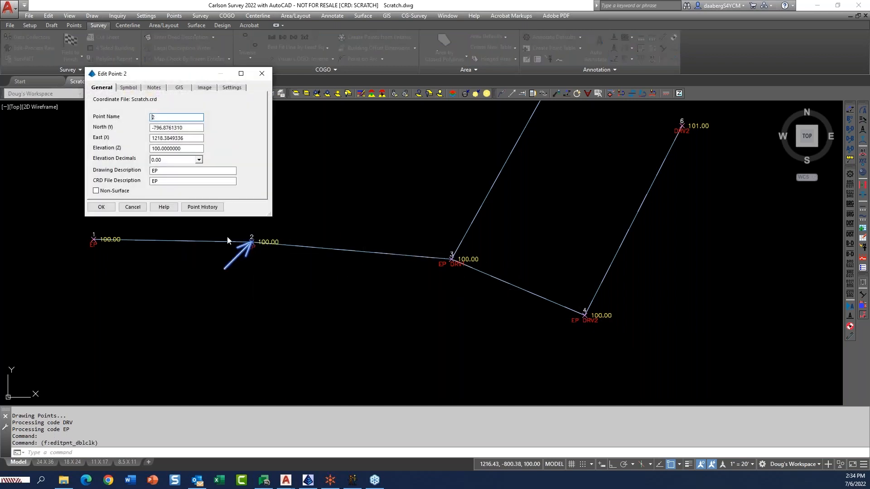
{"action": "key", "text": "Tab"}
{"action": "key", "text": "Tab"}
{"action": "key", "text": "Tab"}
{"action": "key", "text": "Tab"}
{"action": "key", "text": "Tab"}
{"action": "key", "text": "Tab"}
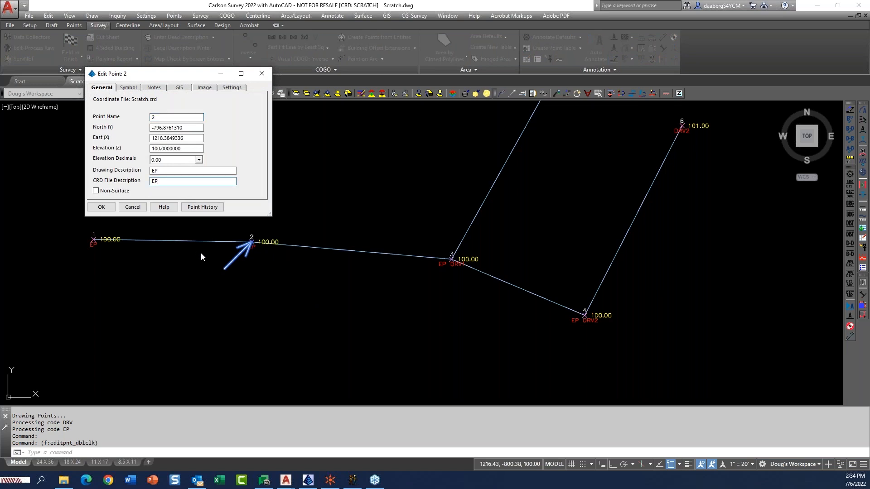
{"action": "type", "text": "PC"}
{"action": "left_click", "coordinate": [164, 182]}
{"action": "left_click_drag", "start_coordinate": [160, 182], "coordinate": [166, 181]}
{"action": "left_click", "coordinate": [160, 181]}
{"action": "left_click", "coordinate": [100, 206]}
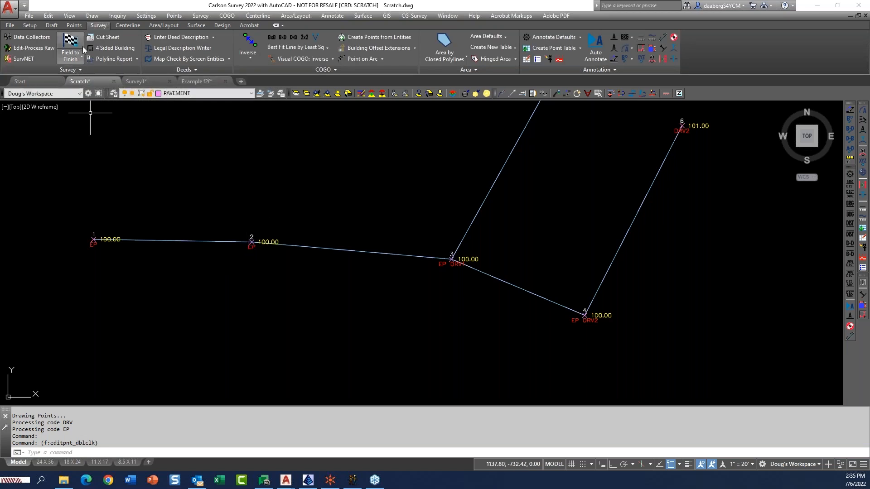
{"action": "left_click", "coordinate": [343, 324]}
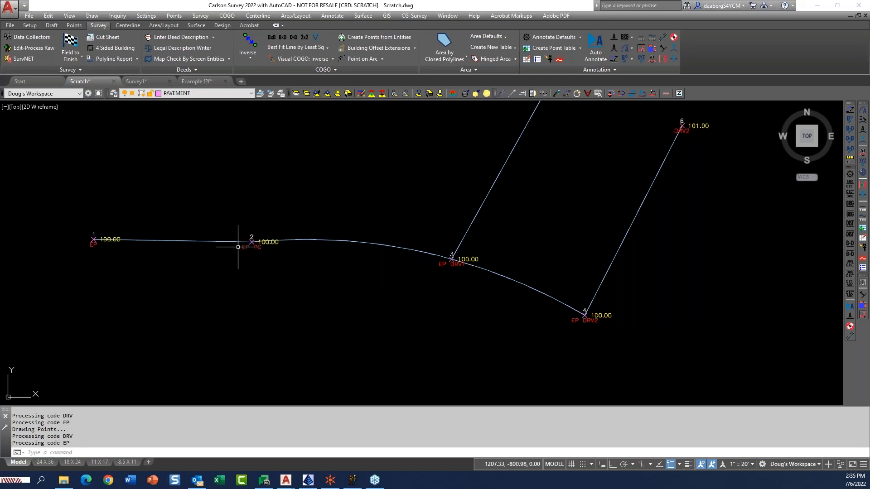
- Inspect the vertices of the curved edge-of-pavement line on the BREAKLINES layer
{"action": "middle_click_drag", "start_coordinate": [494, 312], "coordinate": [484, 299]}
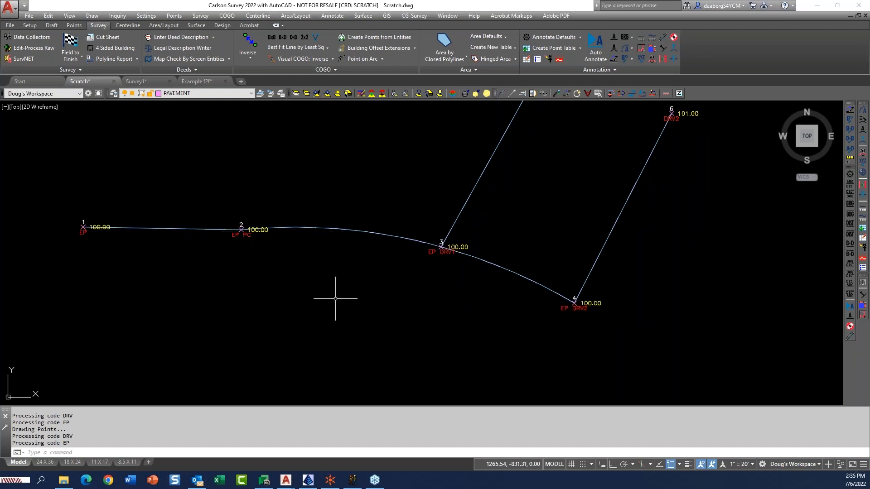
{"action": "left_click", "coordinate": [415, 240]}
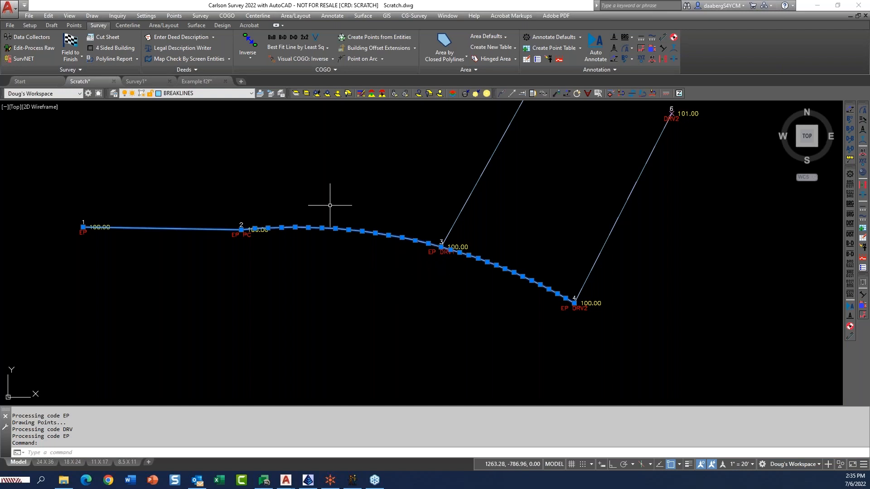
{"action": "key", "text": "Escape"}
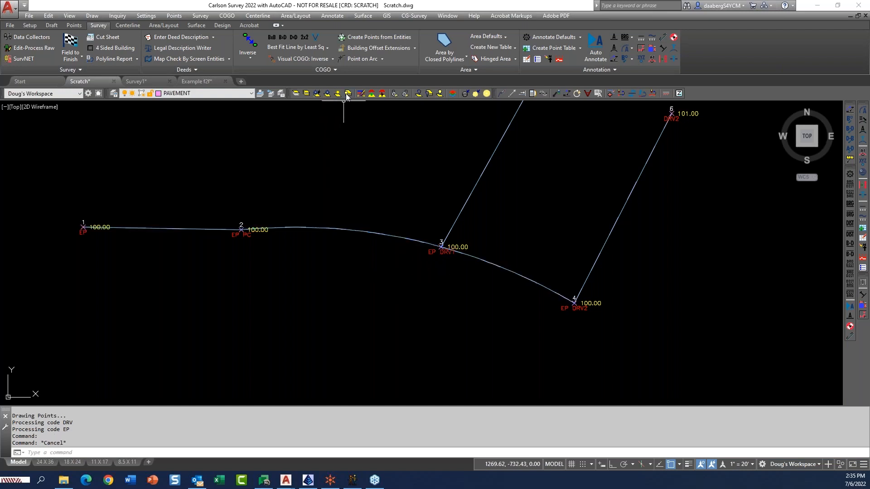
- Turn on and thaw all layers, and freeze the BREAKLINES layer by picking the edge-of-pavement curve
{"action": "left_click", "coordinate": [347, 95]}
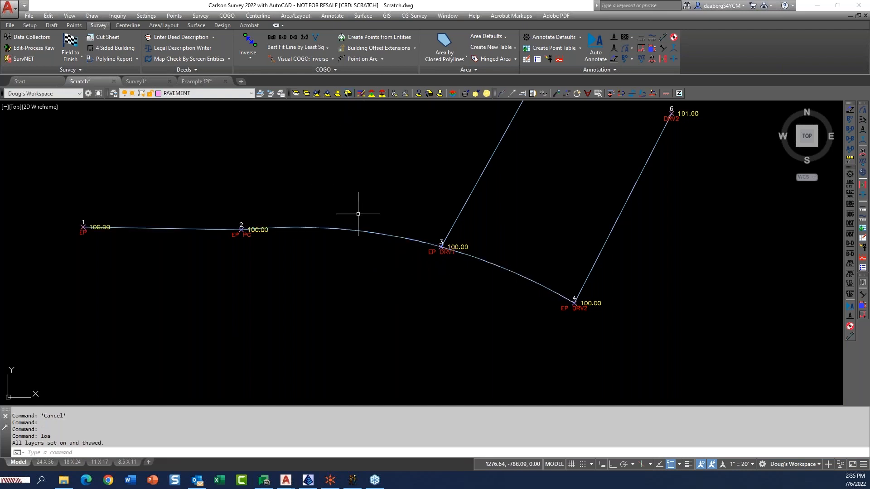
{"action": "left_click", "coordinate": [317, 94]}
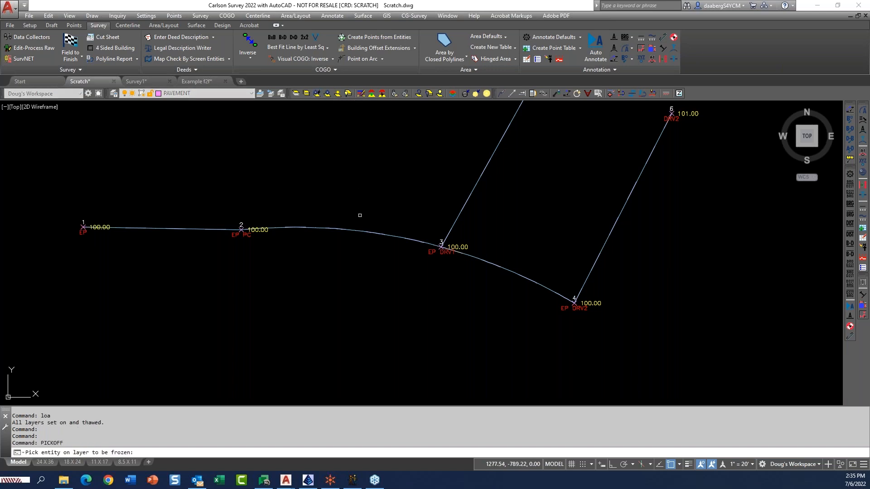
{"action": "left_click", "coordinate": [360, 229]}
{"action": "key", "text": "Return"}
- Try to stretch the arc of the 2D edge-of-pavement polyline from its midpoint between points 2 and 4
{"action": "left_click", "coordinate": [372, 233]}
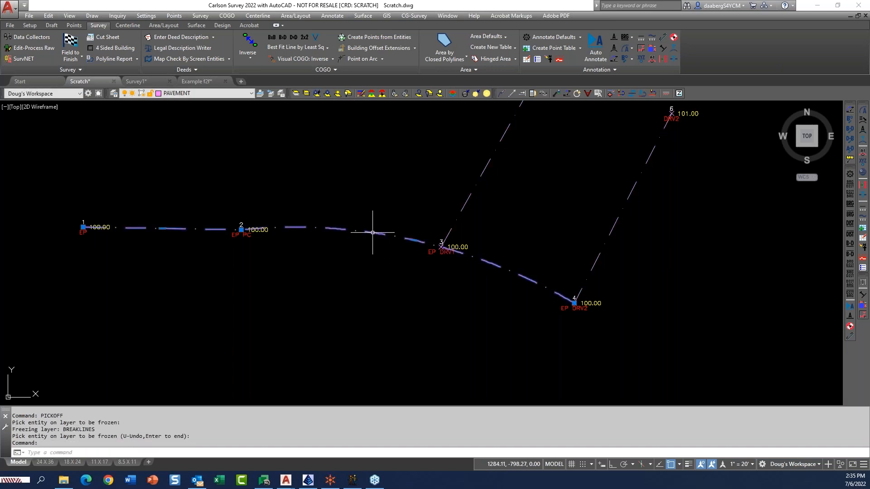
{"action": "left_click", "coordinate": [413, 240]}
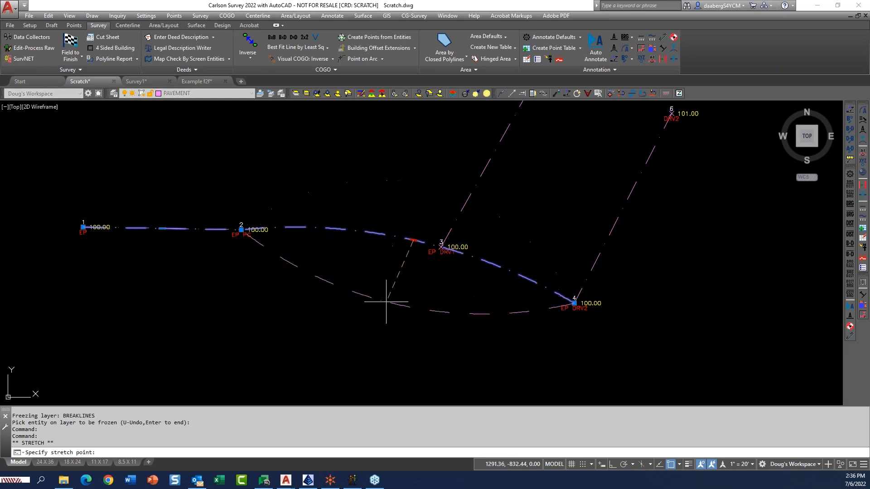
{"action": "key", "text": "Escape"}
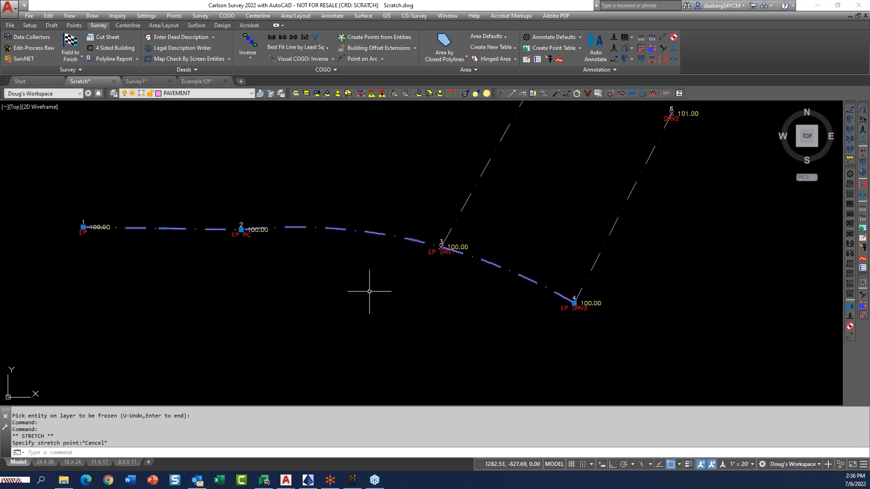
- Stretch the edge-of-pavement arc's midpoint slightly south near point 3, and undo the grip edit
{"action": "left_click", "coordinate": [413, 240]}
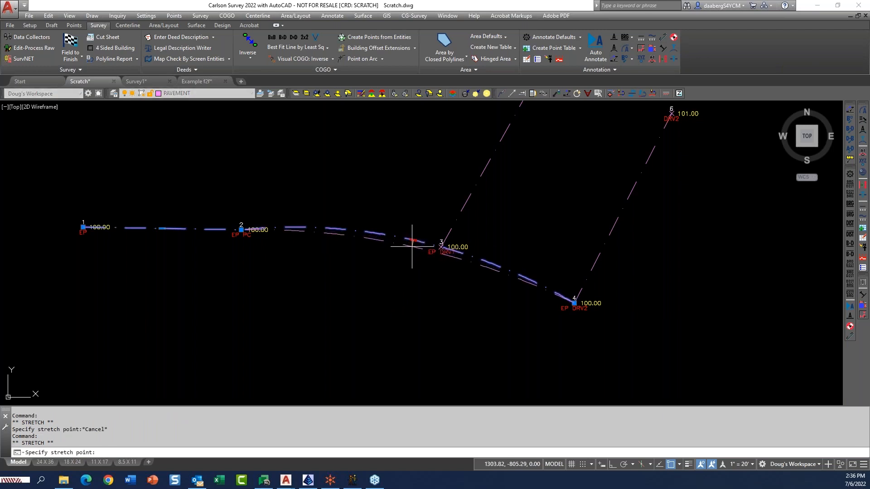
{"action": "key", "text": "Escape"}
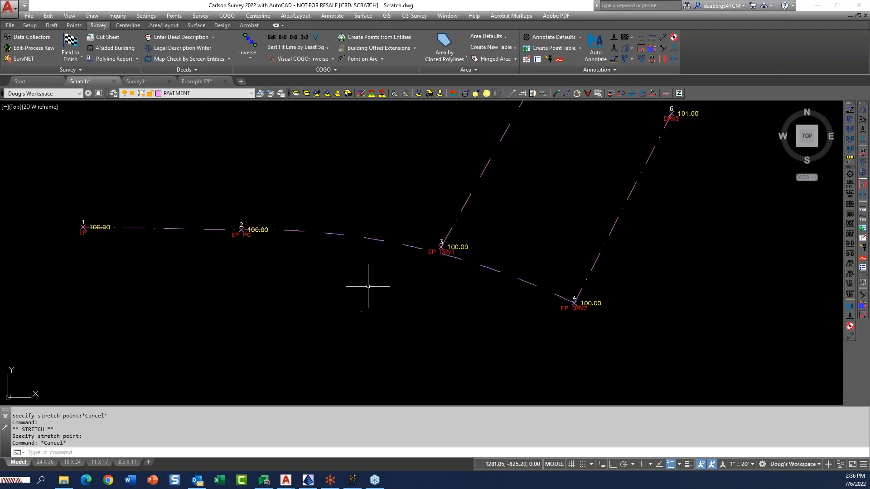
{"action": "key", "text": "ctrl+z"}
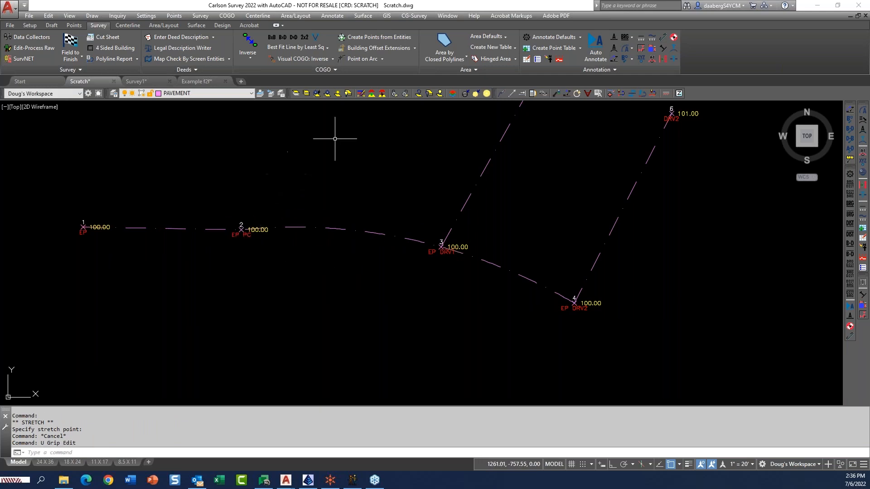
- Turn on and thaw all layers in the drawing
{"action": "left_click", "coordinate": [343, 97]}
{"action": "mouse_move", "coordinate": [327, 304]}
{"action": "middle_mouse_down"}
{"action": "mouse_move", "coordinate": [262, 318]}
{"action": "mouse_move", "coordinate": [232, 337]}
{"action": "mouse_move", "coordinate": [357, 304]}
{"action": "middle_mouse_up"}
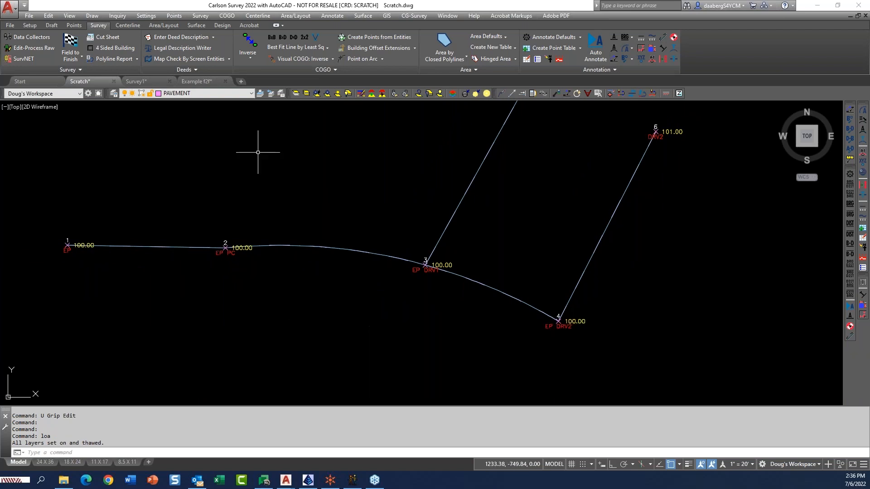
- Examine the PC start-curve and PT end-curve entries among the Field to Finish code table's special linework codes
{"action": "left_click", "coordinate": [70, 45]}
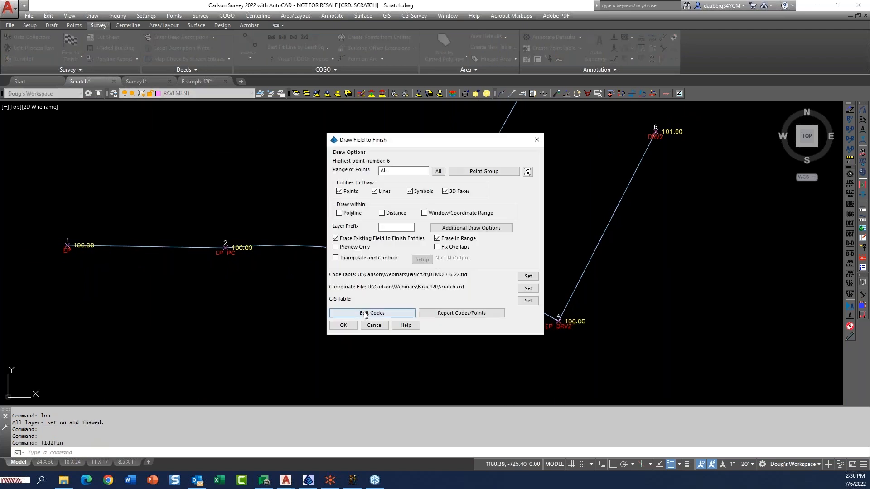
{"action": "left_click", "coordinate": [357, 313]}
{"action": "left_click", "coordinate": [330, 290]}
{"action": "left_click", "coordinate": [330, 331]}
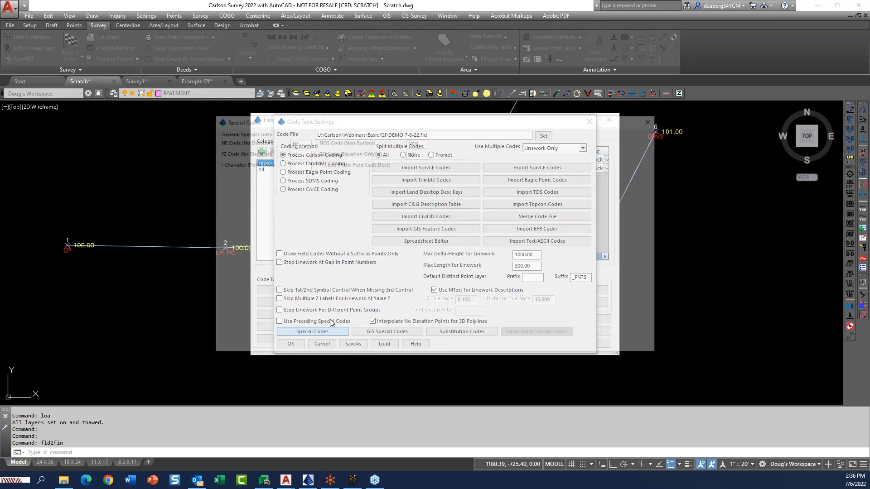
{"action": "left_click", "coordinate": [529, 153]}
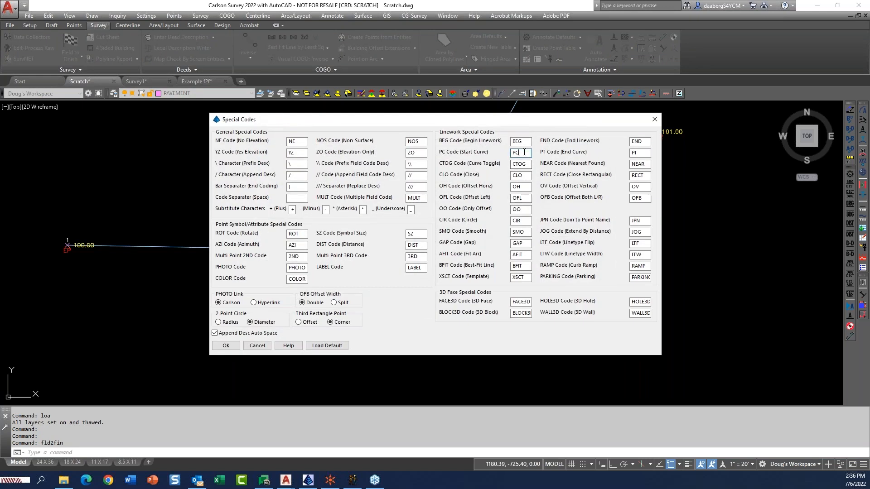
{"action": "left_click_drag", "start_coordinate": [533, 118], "coordinate": [536, 127]}
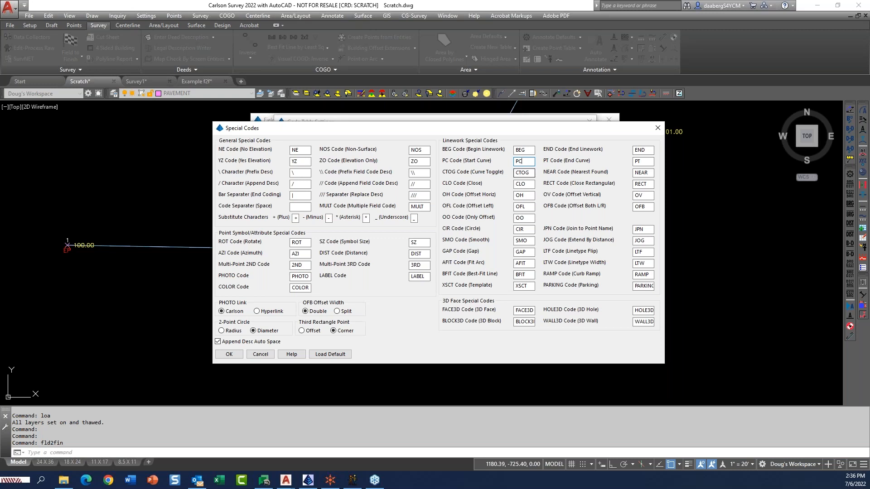
{"action": "left_click", "coordinate": [647, 163]}
{"action": "left_click", "coordinate": [528, 162]}
{"action": "left_click", "coordinate": [643, 161]}
{"action": "left_click_drag", "start_coordinate": [533, 132], "coordinate": [655, 134]}
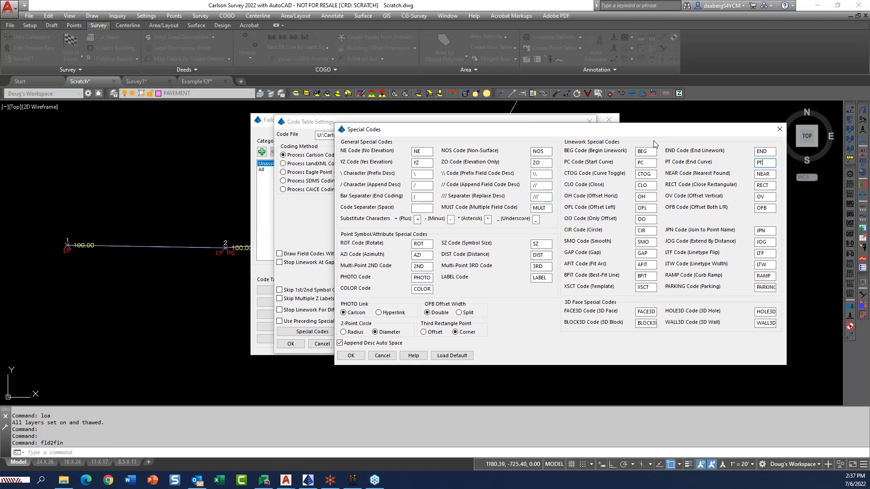
{"action": "left_click", "coordinate": [646, 152]}
{"action": "left_click", "coordinate": [383, 356]}
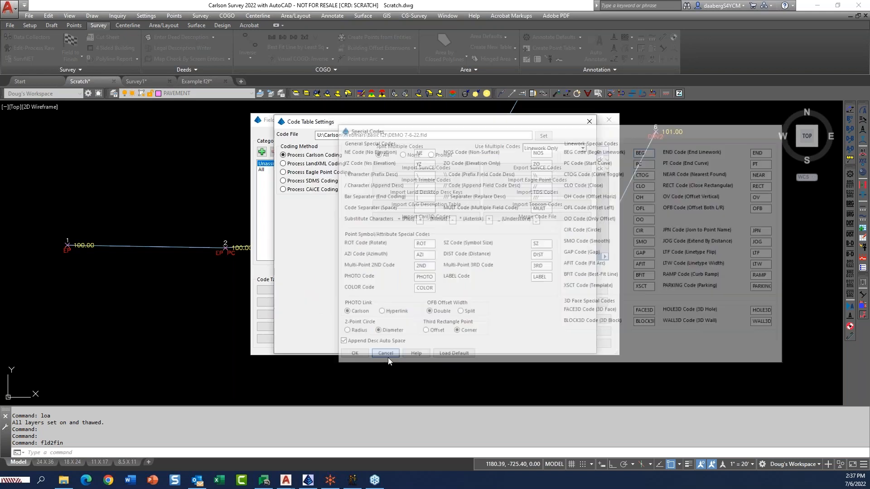
{"action": "left_click", "coordinate": [353, 343]}
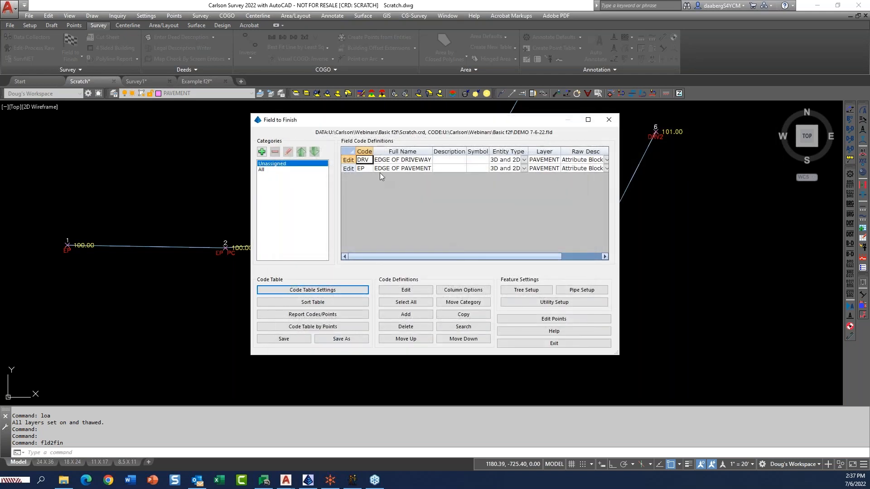
- Review the general settings of the EP field code definition and leave Field to Finish without redrawing
{"action": "left_click", "coordinate": [348, 168]}
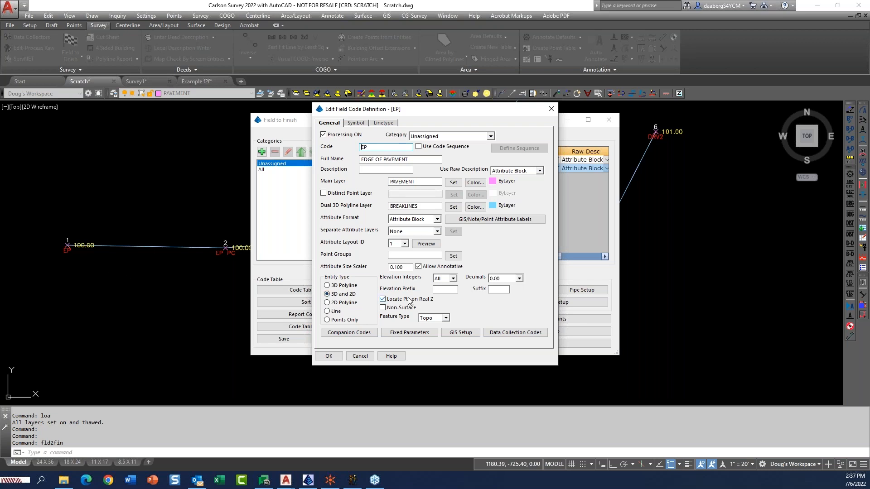
{"action": "left_click", "coordinate": [359, 356]}
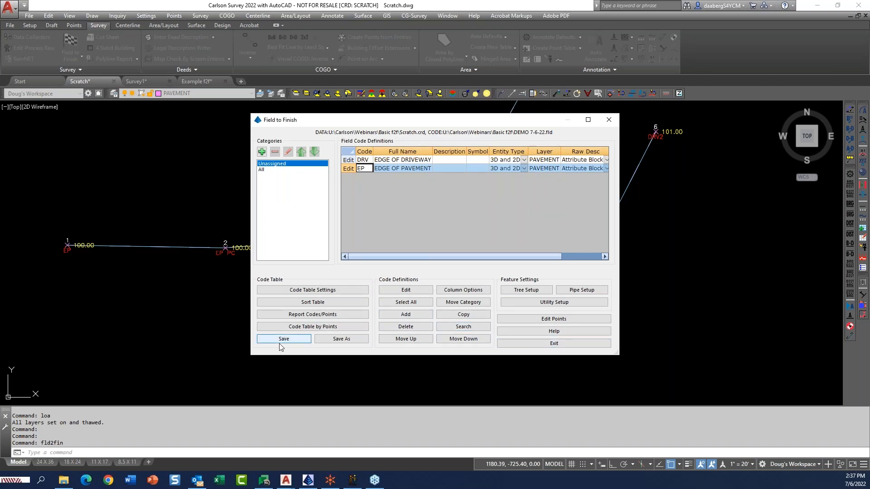
{"action": "left_click", "coordinate": [566, 342]}
{"action": "left_click", "coordinate": [374, 325]}
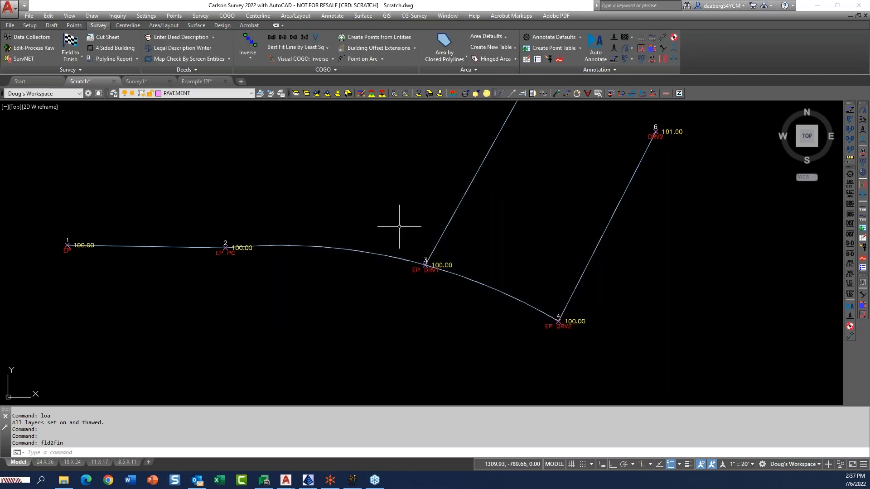
- Create point 7 just north of the edge-of-pavement curve between points 2 and 3, with elevation 100.5 and description UP
{"action": "left_click", "coordinate": [73, 26]}
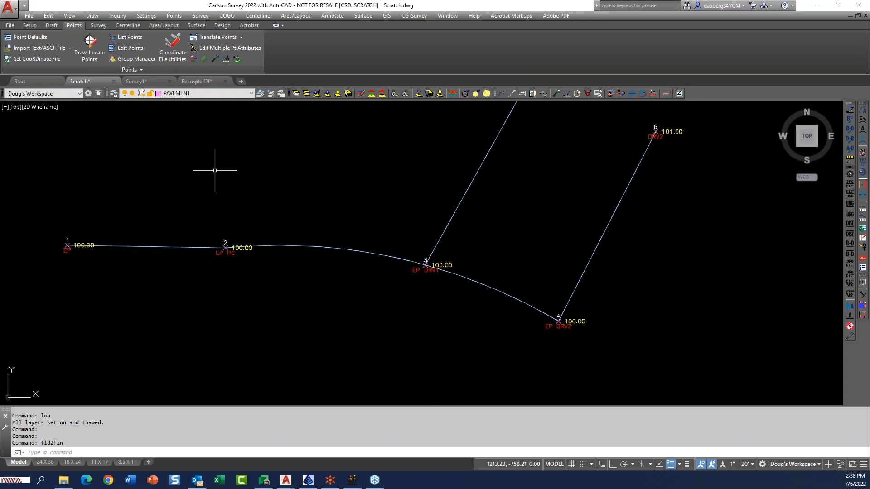
{"action": "left_click", "coordinate": [89, 44]}
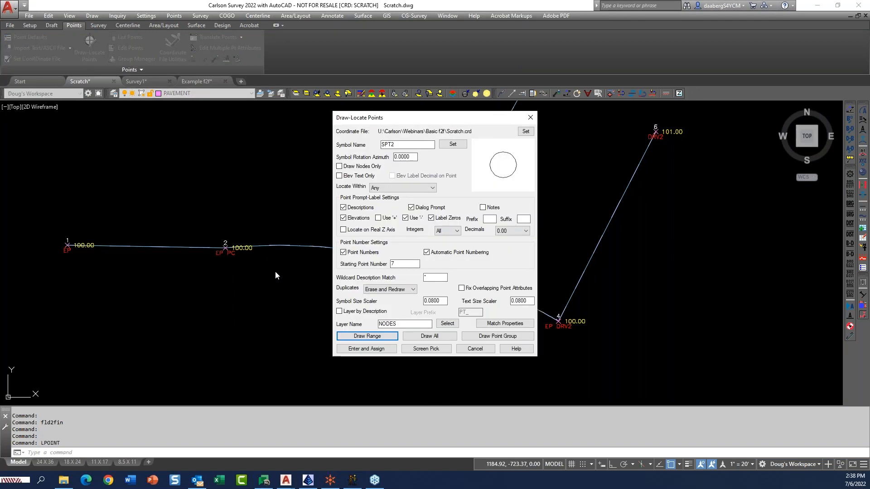
{"action": "left_click", "coordinate": [426, 348]}
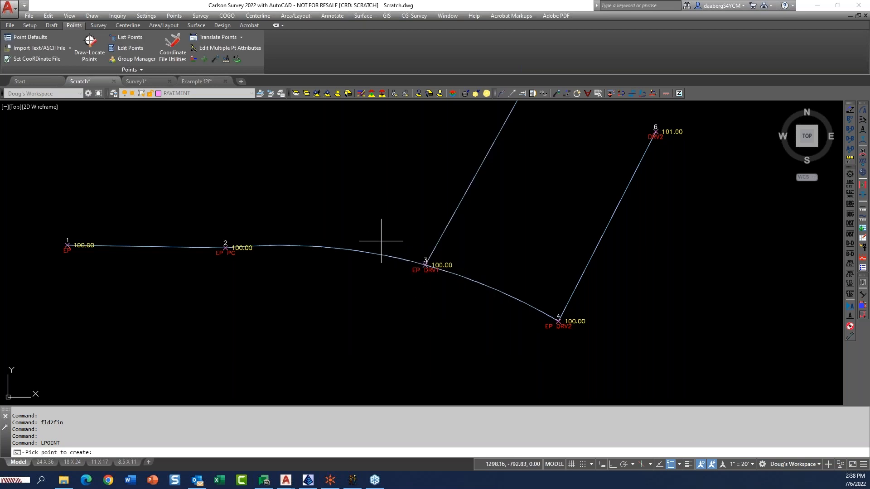
{"action": "left_click", "coordinate": [384, 240]}
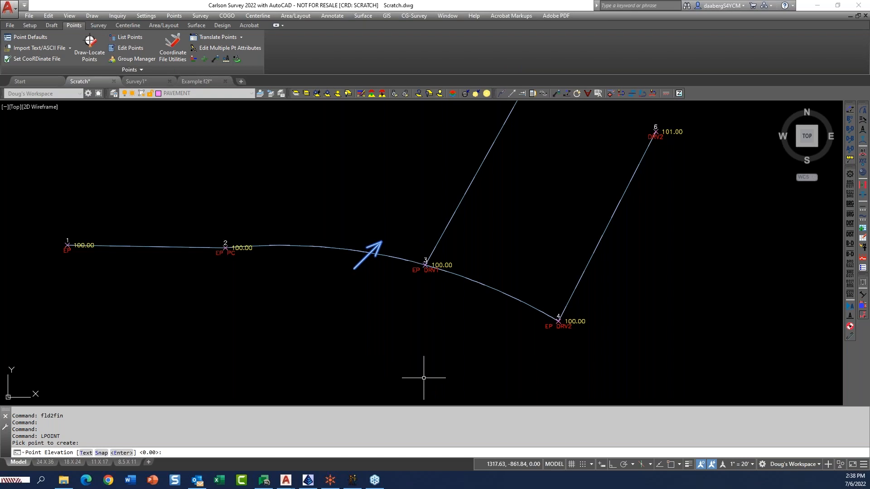
{"action": "type", "text": "100.5"}
{"action": "key", "text": "Return"}
{"action": "type", "text": "UP"}
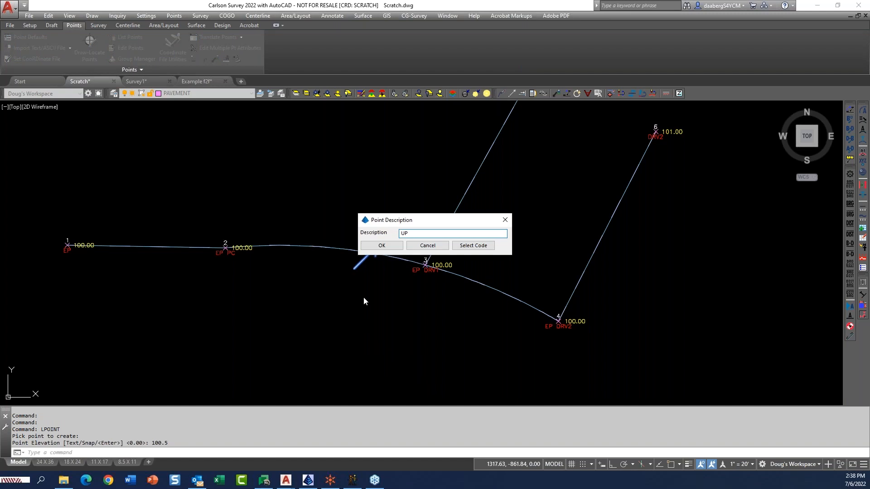
{"action": "left_click", "coordinate": [381, 245]}
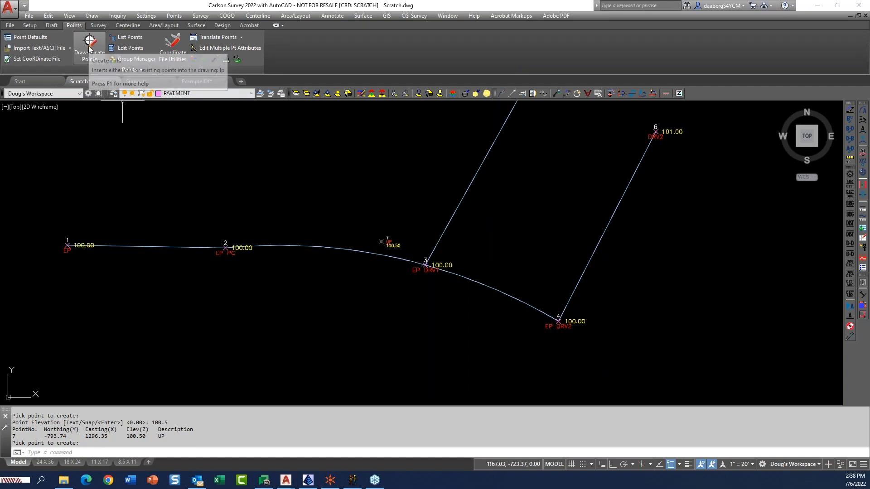
- Add a field code UP with the full name UTILITY POLE to the Field to Finish code table
{"action": "left_click", "coordinate": [98, 26]}
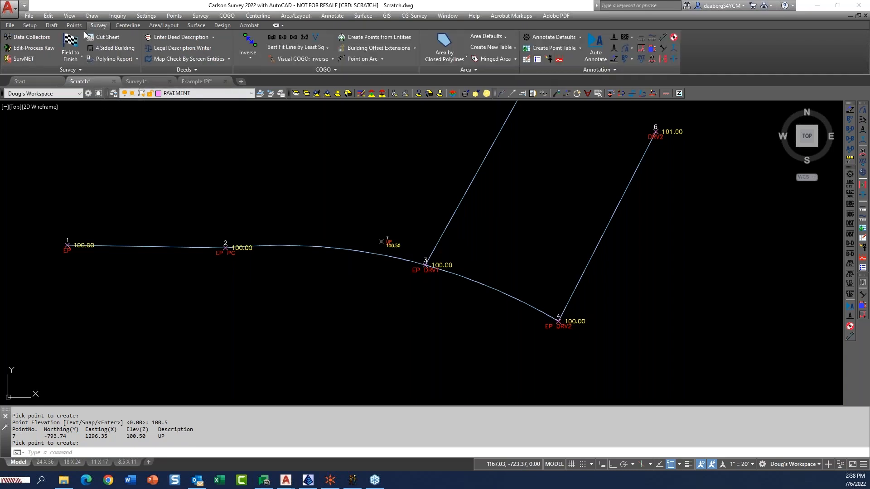
{"action": "left_click", "coordinate": [73, 41]}
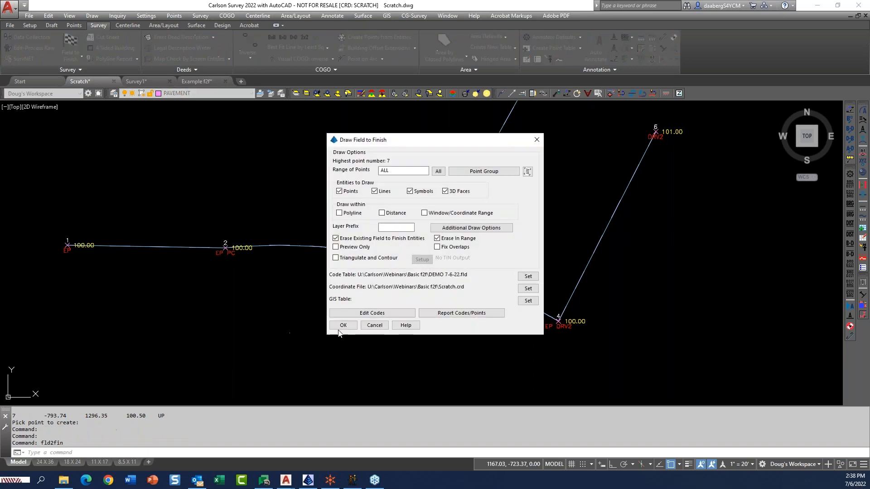
{"action": "left_click", "coordinate": [380, 313]}
{"action": "mouse_move", "coordinate": [457, 120]}
{"action": "left_mouse_down"}
{"action": "mouse_move", "coordinate": [716, 45]}
{"action": "mouse_move", "coordinate": [683, 40]}
{"action": "left_mouse_up"}
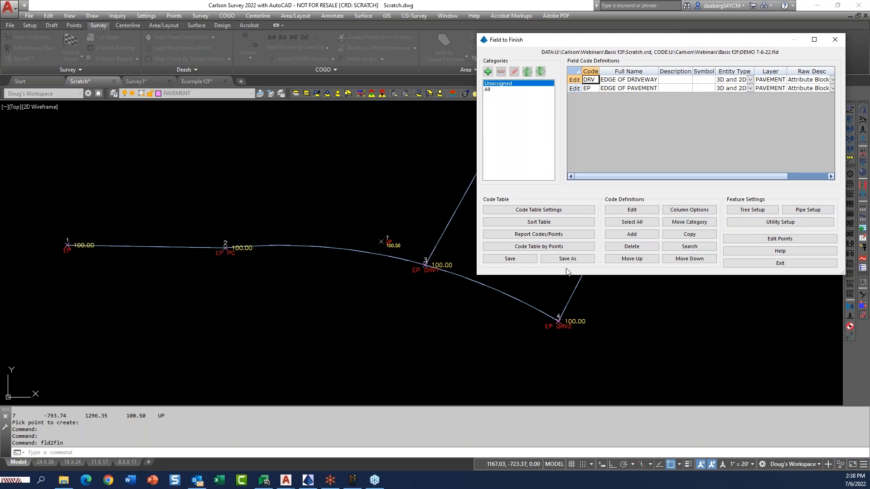
{"action": "left_click", "coordinate": [633, 235]}
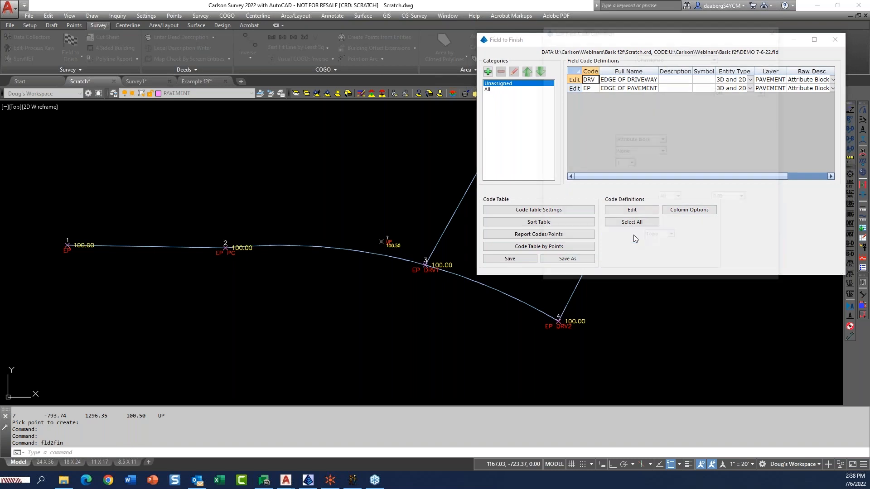
{"action": "type", "text": "UP"}
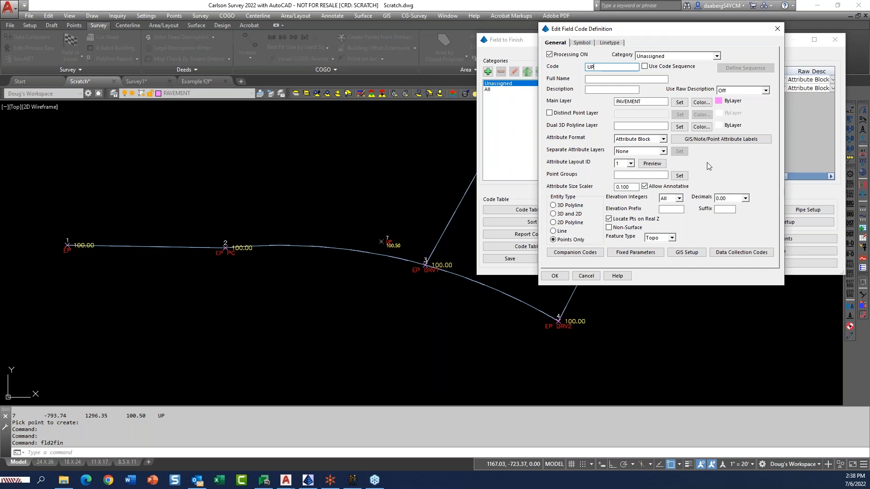
{"action": "left_click", "coordinate": [609, 79]}
{"action": "type", "text": "UTILITY POLE"}
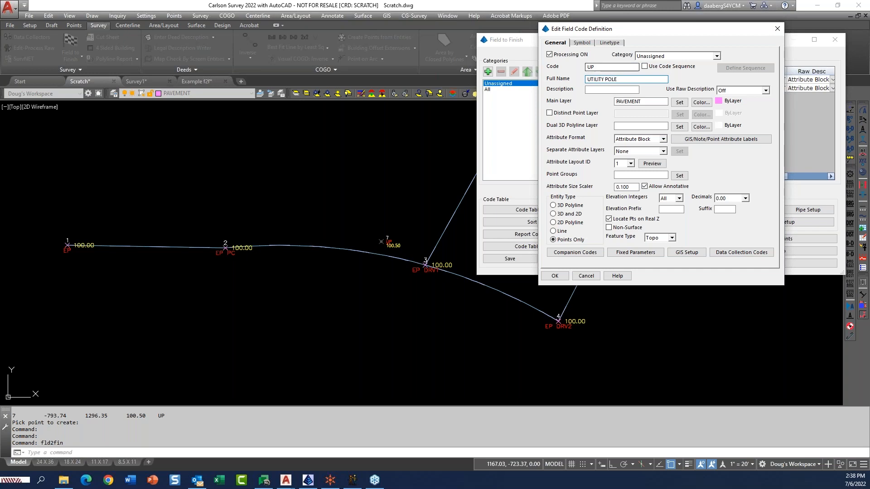
- Give the UP field code the description UP and the main layer UTILITIES
{"action": "left_click", "coordinate": [610, 89]}
{"action": "type", "text": "UP"}
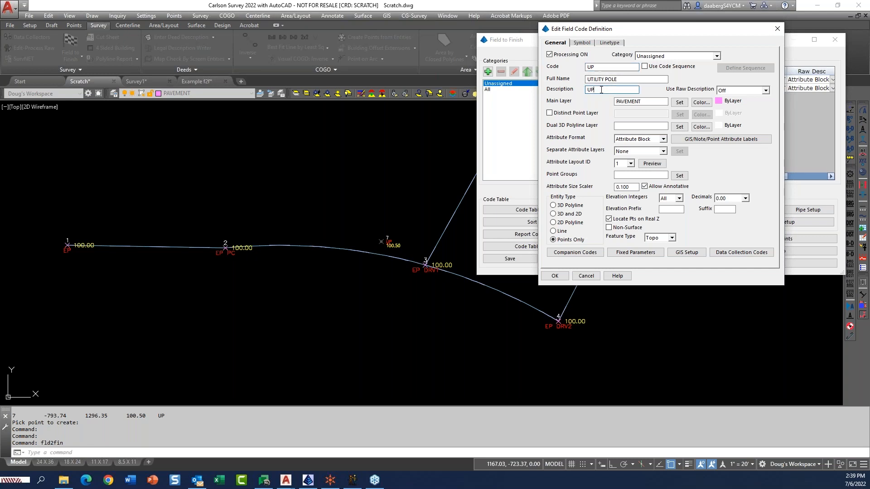
{"action": "key", "text": "Tab"}
{"action": "type", "text": "UT"}
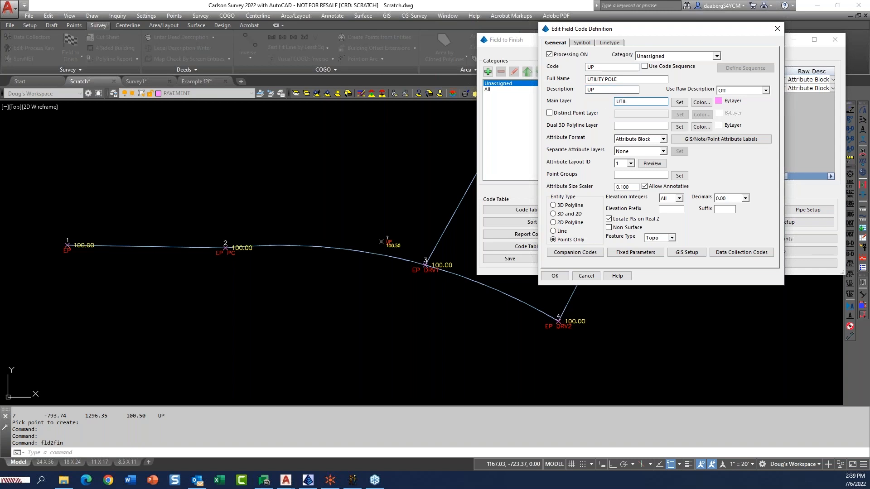
{"action": "type", "text": "ILITIES"}
{"action": "left_click", "coordinate": [604, 67]}
{"action": "left_click", "coordinate": [639, 102]}
- Assign the SPT20 symbol from the Points category to the UP field code
{"action": "left_click", "coordinate": [582, 43]}
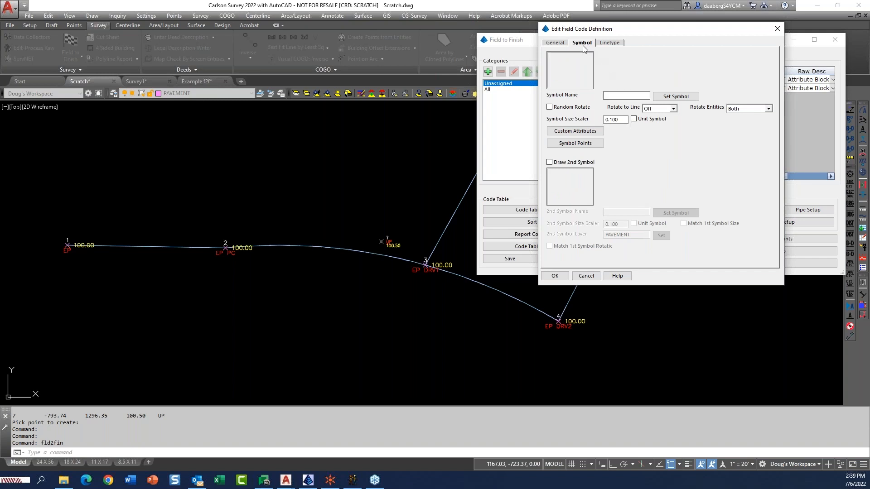
{"action": "left_click", "coordinate": [672, 96]}
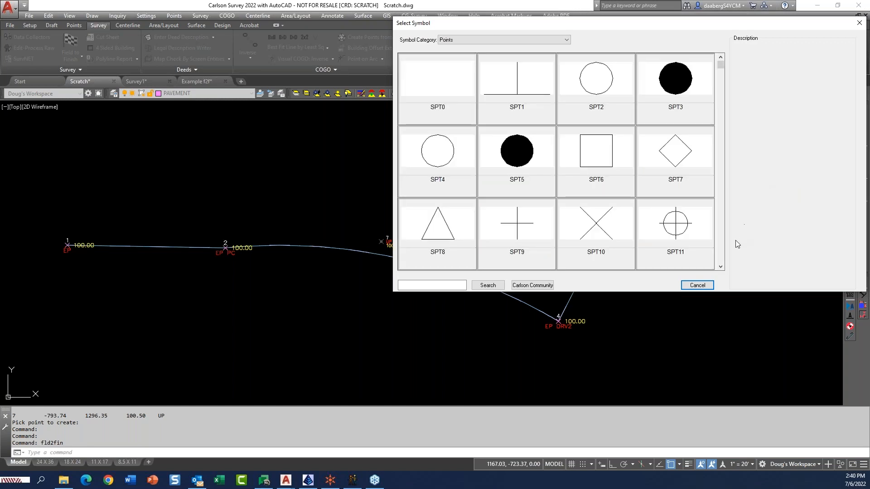
{"action": "scroll", "coordinate": [724, 249], "scroll_direction": "down", "scroll_amount": 3}
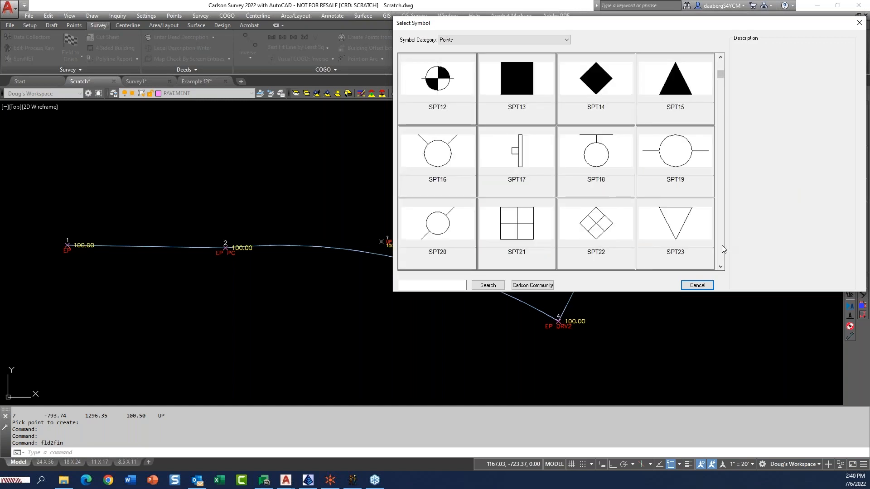
{"action": "double_click", "coordinate": [443, 230]}
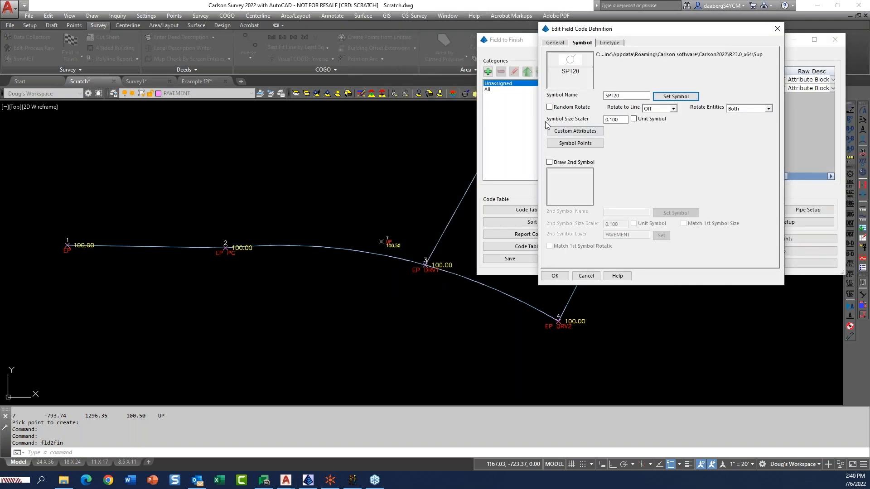
{"action": "left_click", "coordinate": [625, 120]}
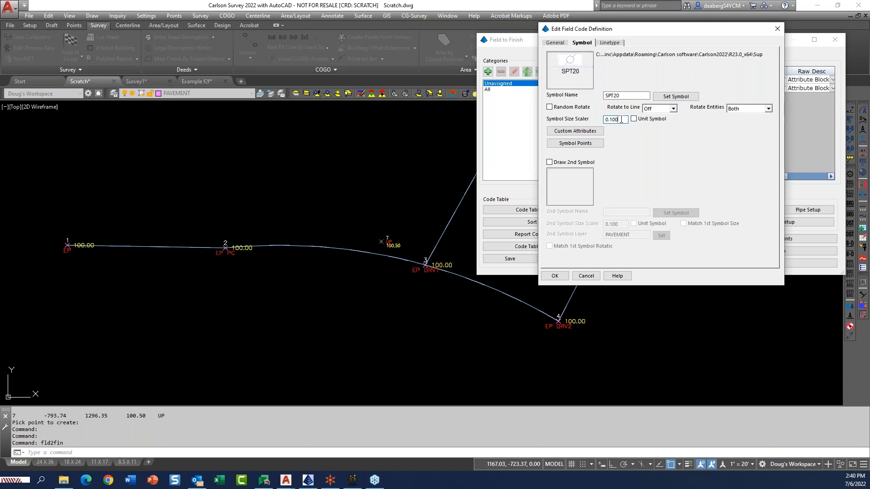
{"action": "left_click", "coordinate": [668, 100]}
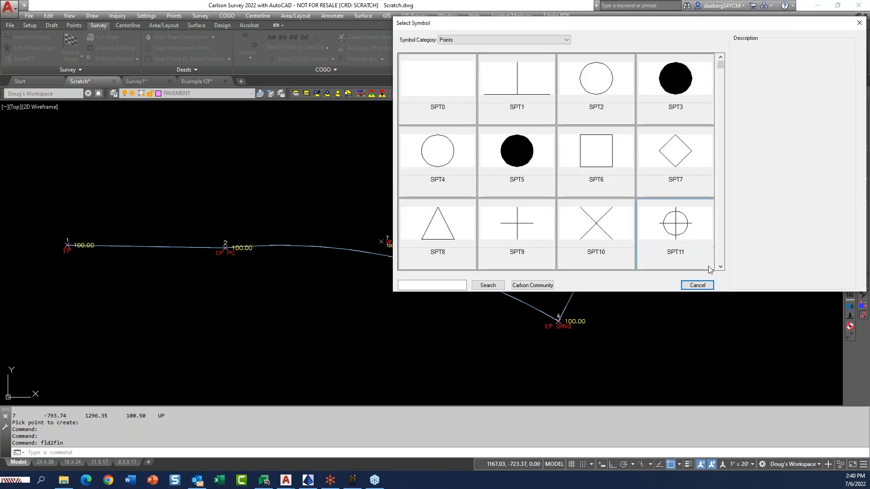
{"action": "left_click", "coordinate": [698, 286]}
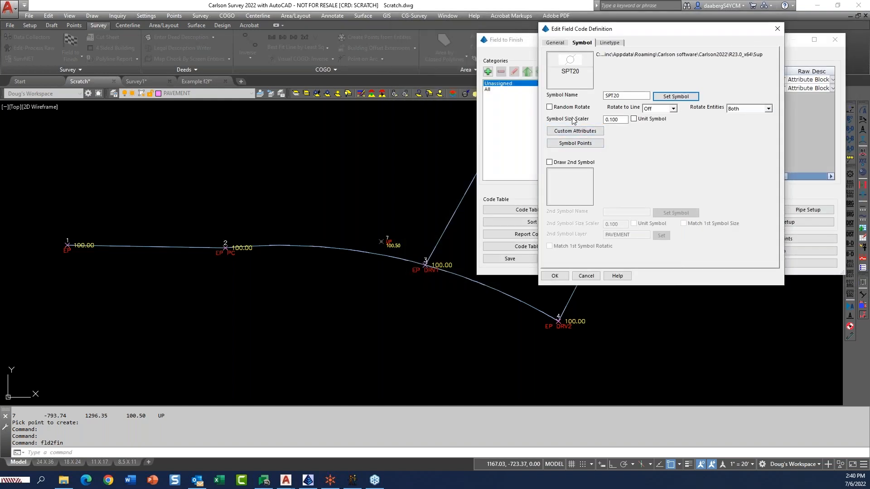
{"action": "left_click", "coordinate": [622, 120]}
{"action": "double_click", "coordinate": [621, 120]}
{"action": "left_click", "coordinate": [619, 120]}
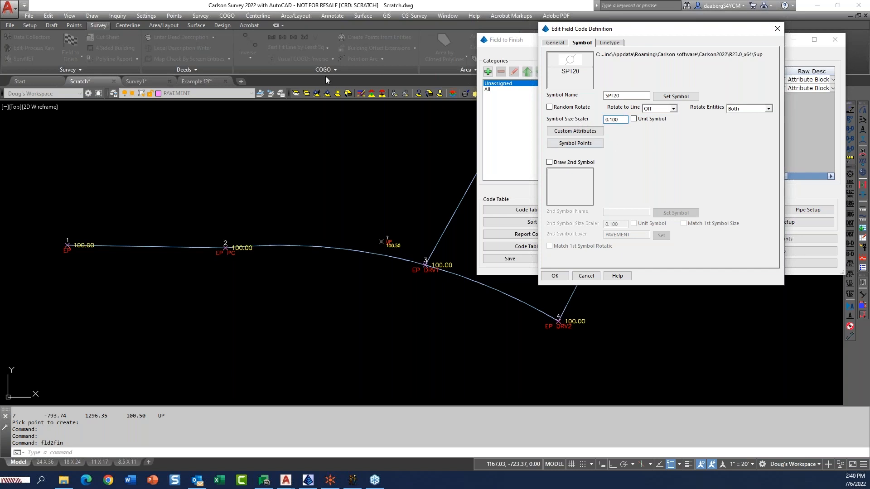
{"action": "left_click_drag", "start_coordinate": [610, 120], "coordinate": [625, 121]}
{"action": "left_click", "coordinate": [619, 119]}
- Accept the UP field code definition, insert it above the top row of the code table, and save the table
{"action": "left_click", "coordinate": [555, 43]}
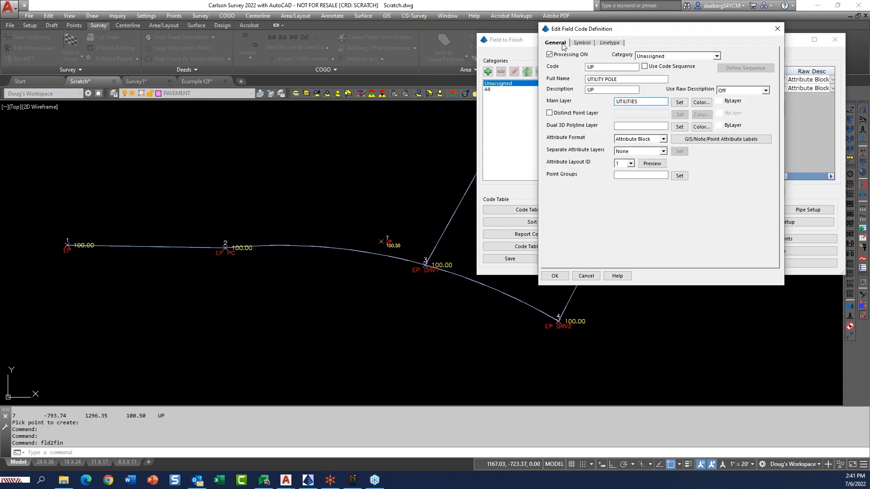
{"action": "left_click", "coordinate": [554, 276]}
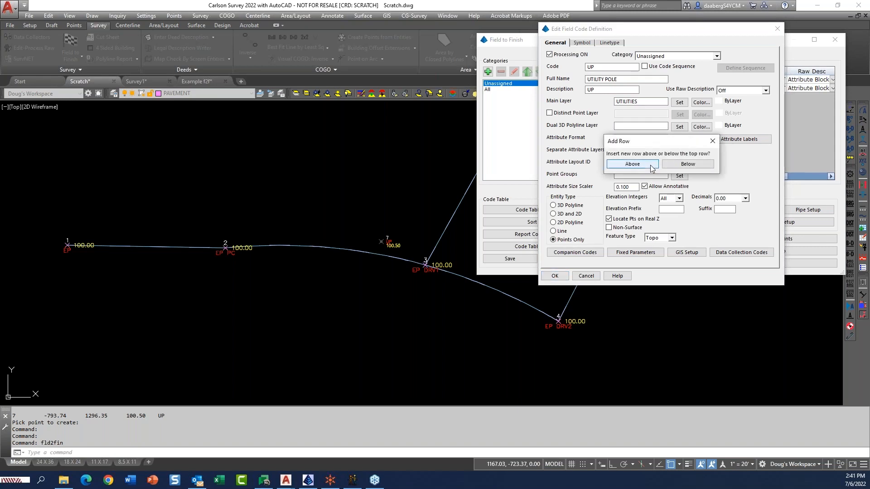
{"action": "left_click", "coordinate": [651, 166]}
{"action": "left_click", "coordinate": [523, 258]}
- Leave the code table and draw the points, linework and symbols again with Field to Finish
{"action": "left_click", "coordinate": [772, 262]}
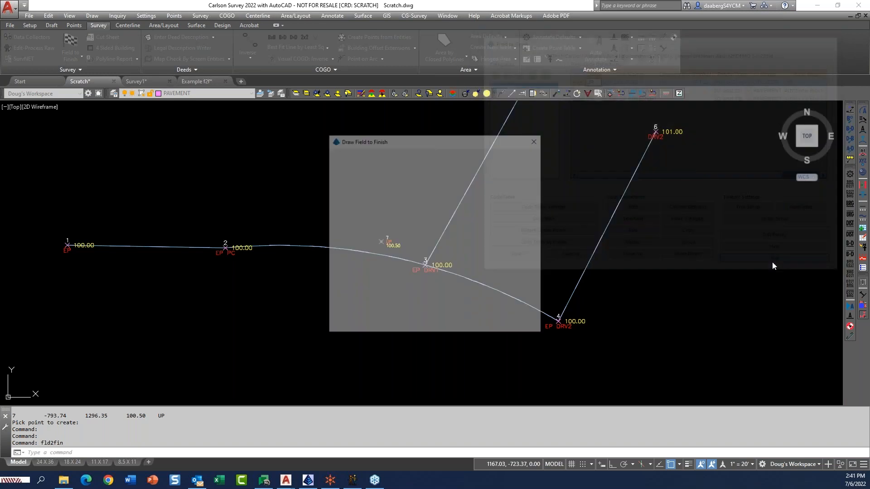
{"action": "left_click", "coordinate": [343, 329]}
{"action": "scroll", "coordinate": [378, 243], "scroll_direction": "up", "scroll_amount": 4}
{"action": "scroll", "coordinate": [379, 244], "scroll_direction": "up", "scroll_amount": 6}
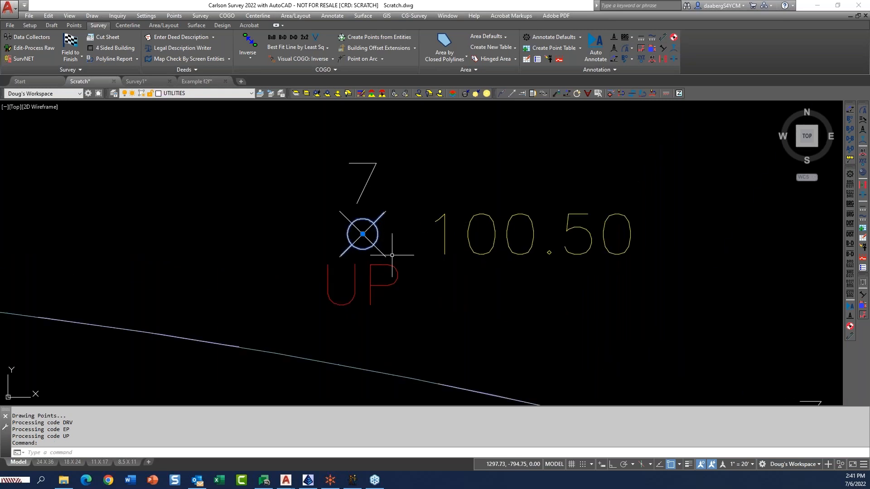
- Inspect the properties of the point entity beneath the utility pole symbol at point 7
{"action": "key", "text": "Escape"}
{"action": "left_click", "coordinate": [380, 252]}
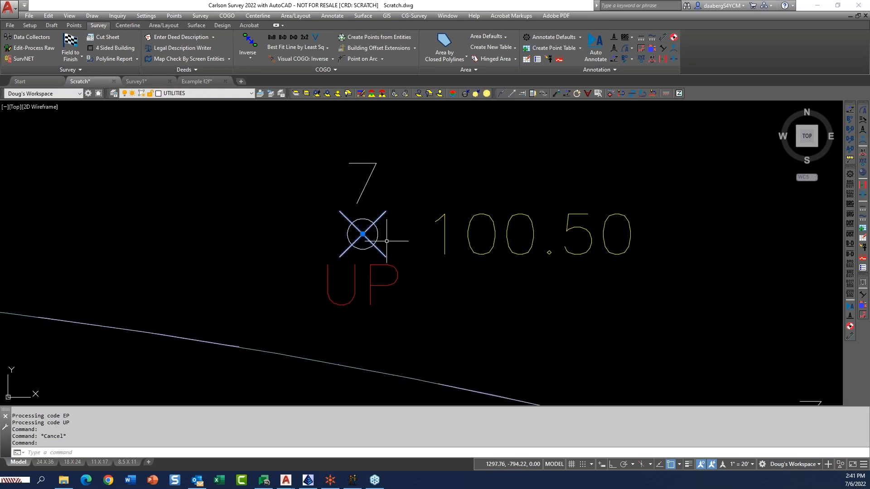
{"action": "left_click", "coordinate": [362, 234]}
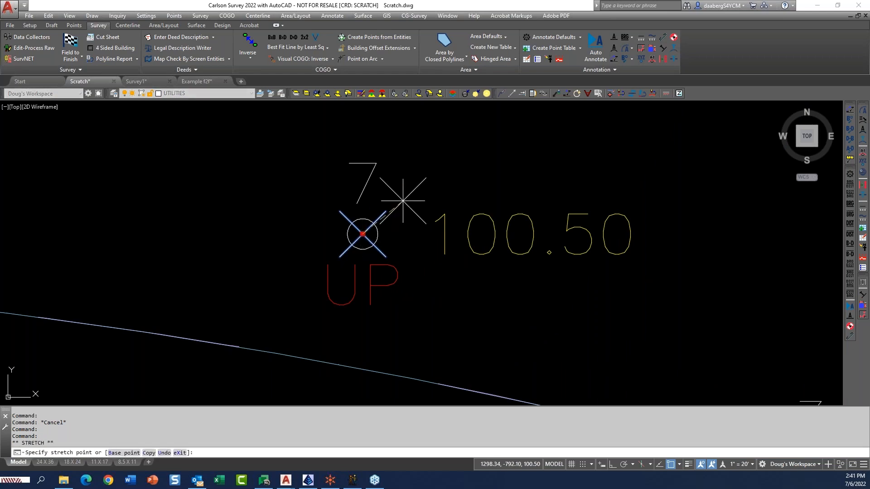
{"action": "key", "text": "Escape"}
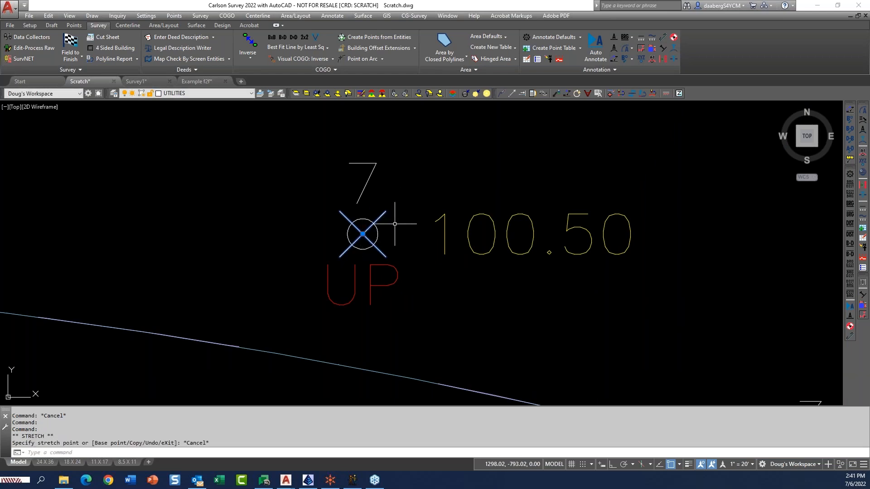
{"action": "key", "text": "Escape"}
{"action": "left_click", "coordinate": [382, 250]}
{"action": "left_click", "coordinate": [378, 247]}
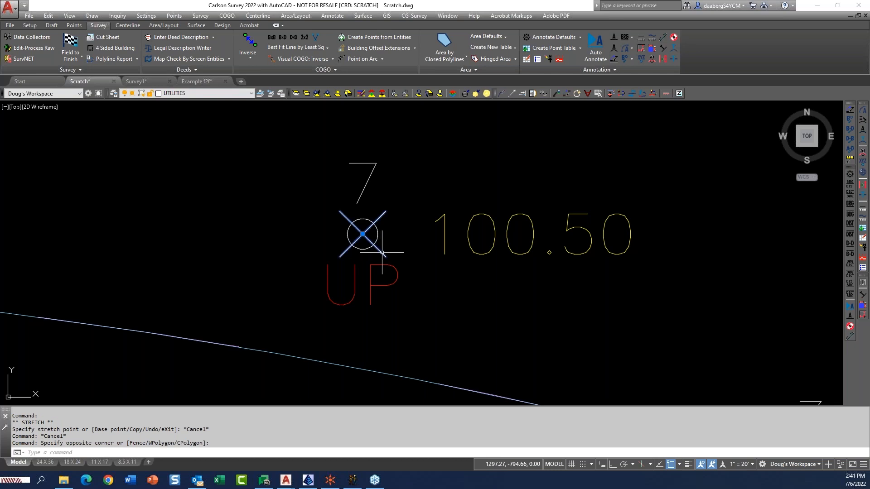
{"action": "right_click", "coordinate": [384, 250]}
{"action": "left_click", "coordinate": [407, 235]}
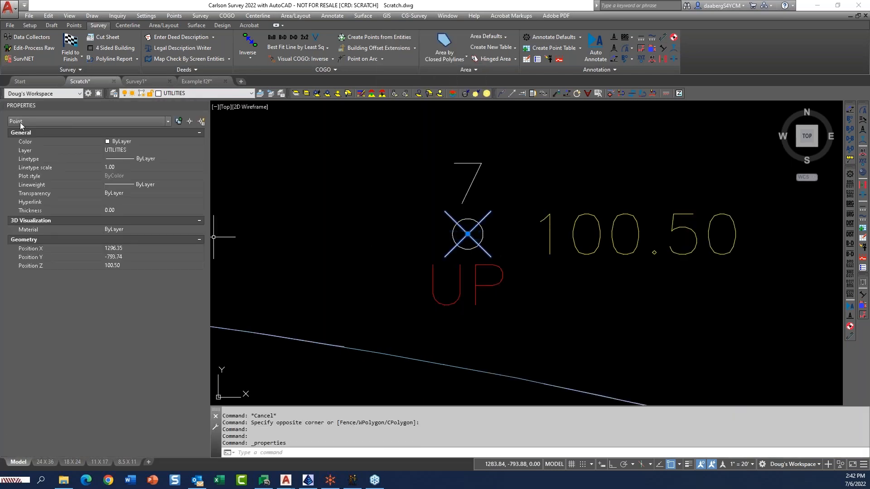
{"action": "left_click", "coordinate": [169, 122]}
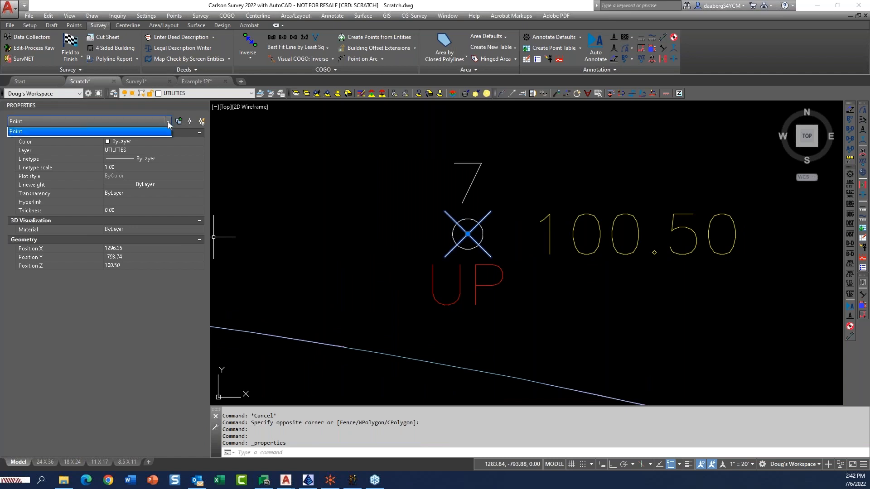
{"action": "left_click", "coordinate": [169, 122]}
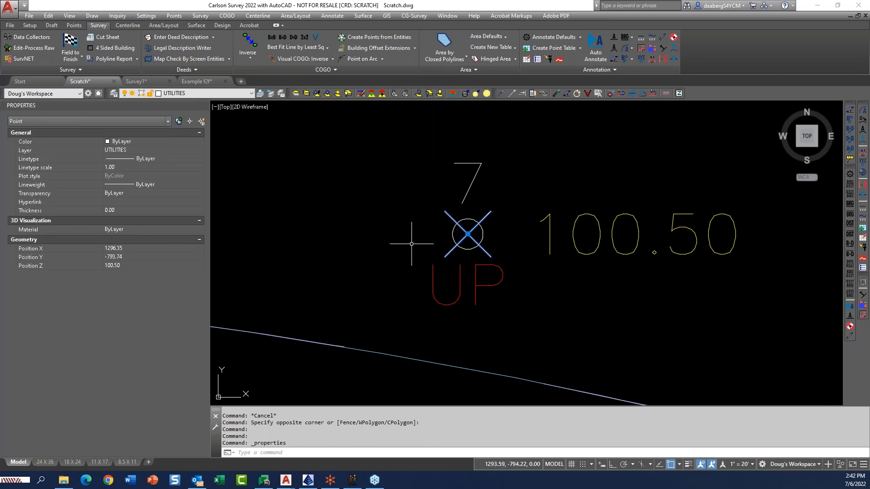
{"action": "key", "text": "Escape"}
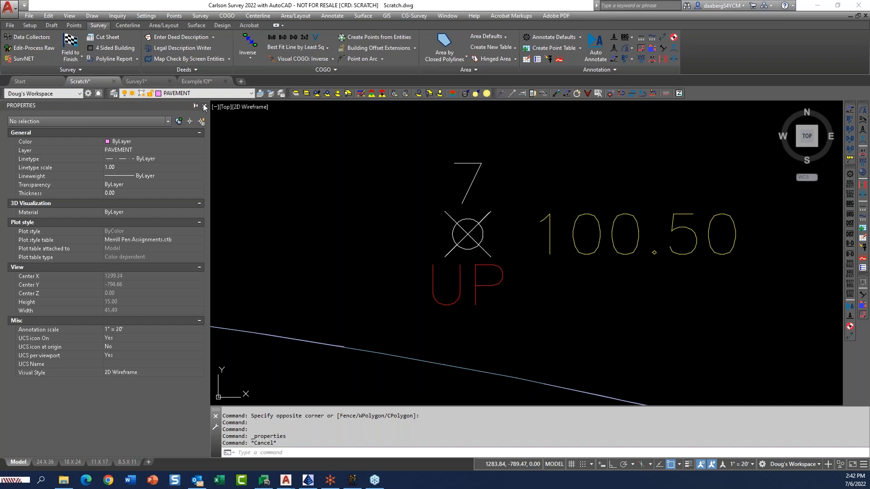
{"action": "left_click", "coordinate": [203, 106]}
- Examine the point markers along the edge of pavement and at utility pole point 7
{"action": "scroll", "coordinate": [358, 235], "scroll_direction": "down", "scroll_amount": 8}
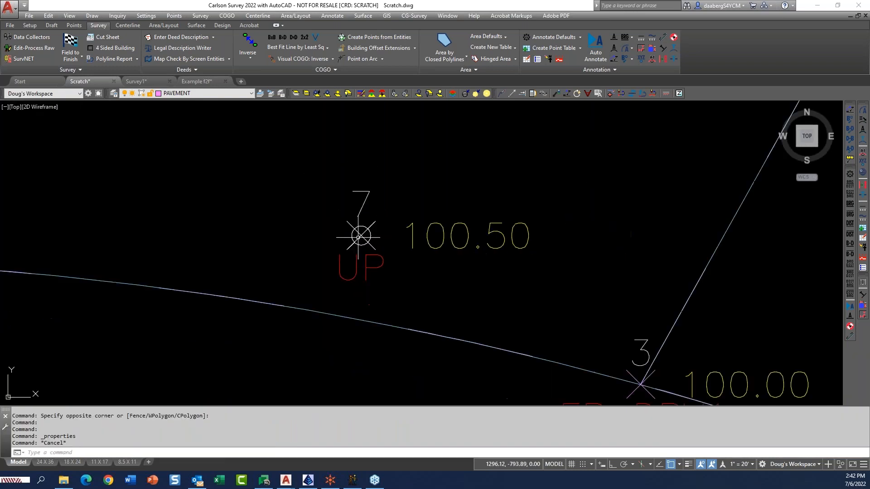
{"action": "middle_click_drag", "start_coordinate": [360, 288], "coordinate": [445, 274]}
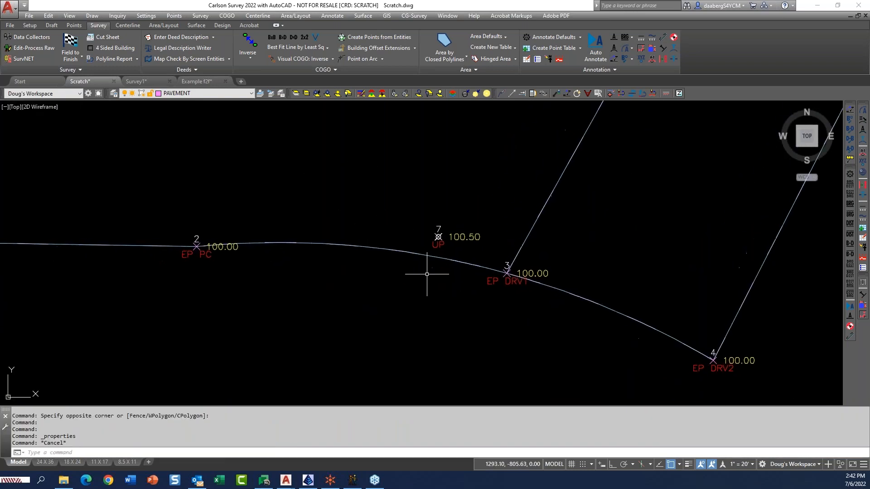
{"action": "scroll", "coordinate": [388, 235], "scroll_direction": "up", "scroll_amount": 3}
{"action": "scroll", "coordinate": [391, 233], "scroll_direction": "down", "scroll_amount": 3}
{"action": "scroll", "coordinate": [392, 233], "scroll_direction": "down", "scroll_amount": 2}
{"action": "mouse_move", "coordinate": [398, 237]}
{"action": "middle_mouse_down"}
{"action": "mouse_move", "coordinate": [431, 242]}
{"action": "mouse_move", "coordinate": [397, 246]}
{"action": "middle_mouse_up"}
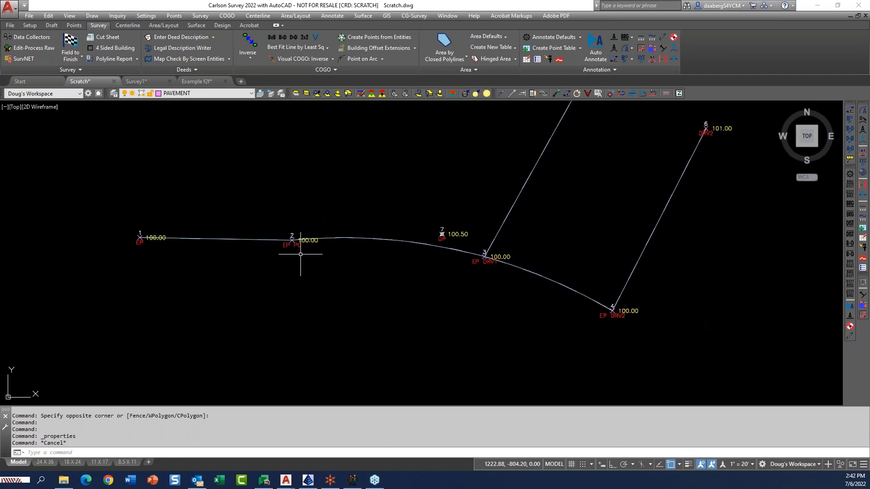
{"action": "scroll", "coordinate": [301, 252], "scroll_direction": "up", "scroll_amount": 2}
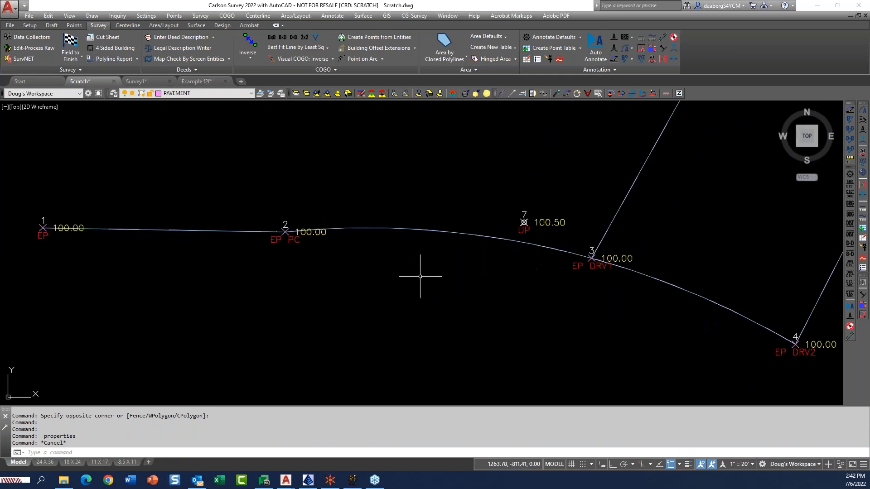
{"action": "left_click", "coordinate": [285, 231]}
{"action": "scroll", "coordinate": [524, 222], "scroll_direction": "up", "scroll_amount": 3}
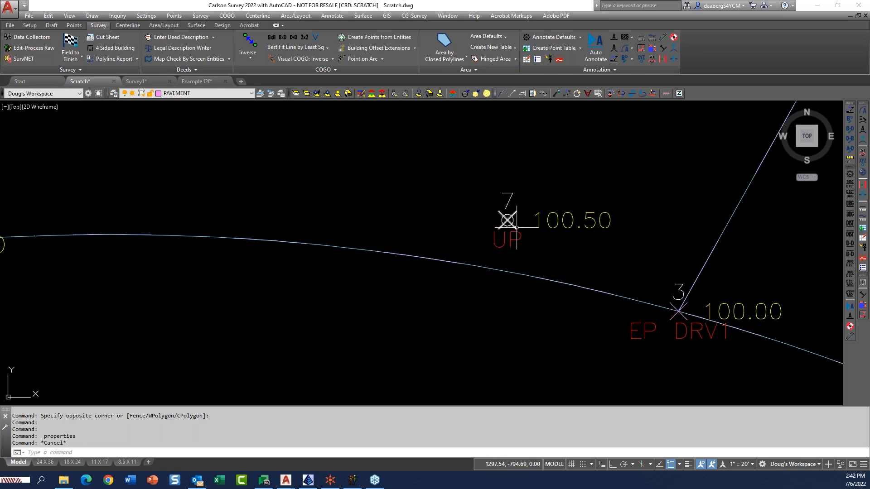
{"action": "scroll", "coordinate": [516, 225], "scroll_direction": "down", "scroll_amount": 4}
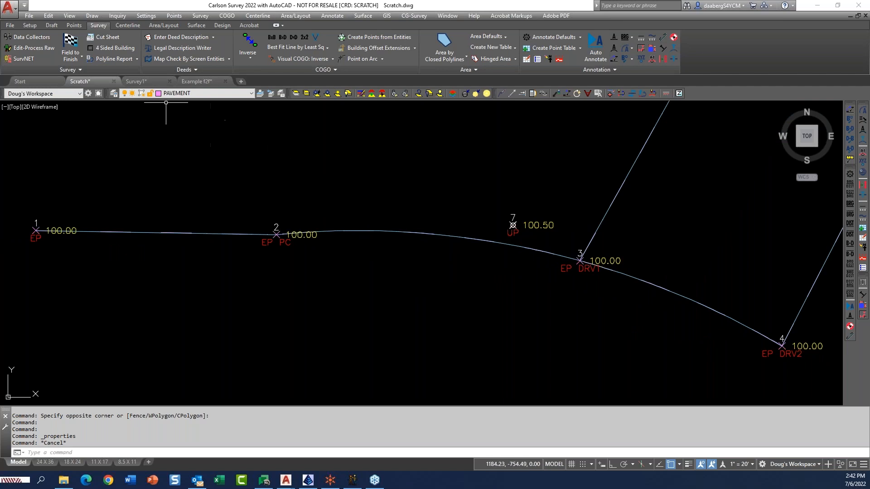
- Set the drawing's point style to the blank marker so that point nodes do not display
{"action": "left_click", "coordinate": [143, 16]}
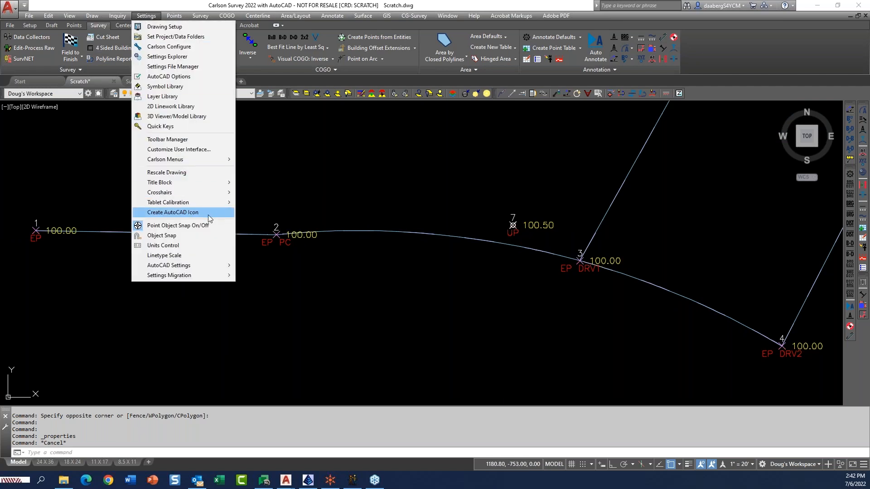
{"action": "mouse_move", "coordinate": [202, 268]}
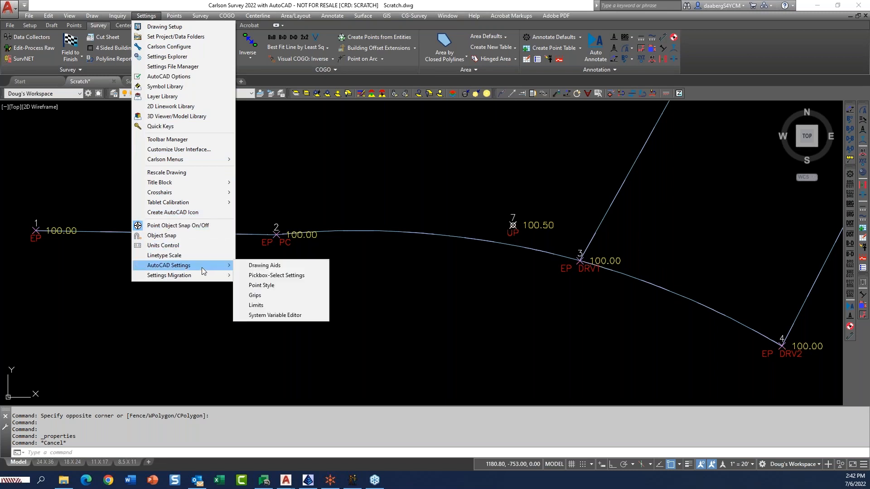
{"action": "left_click", "coordinate": [256, 286]}
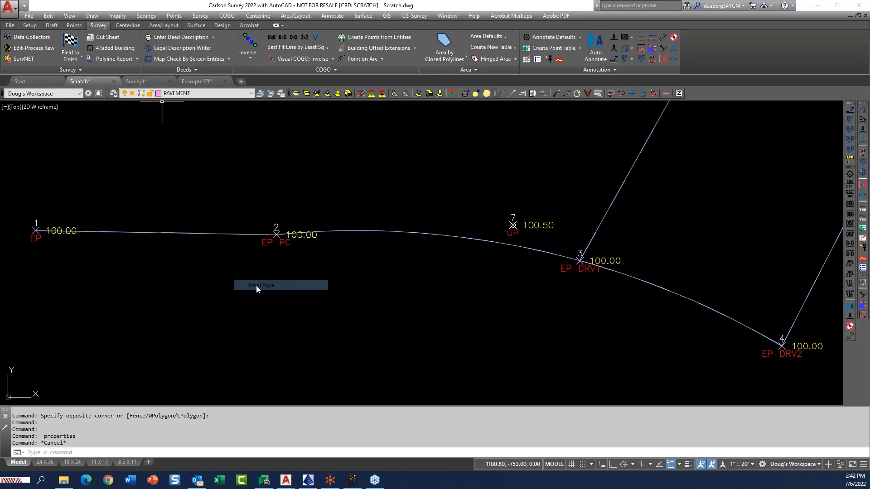
{"action": "left_click_drag", "start_coordinate": [409, 158], "coordinate": [225, 93]}
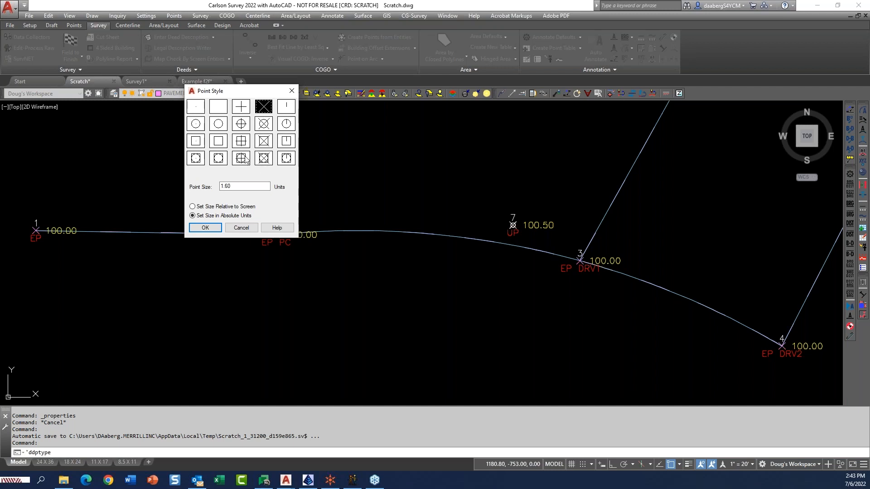
{"action": "left_click", "coordinate": [220, 113]}
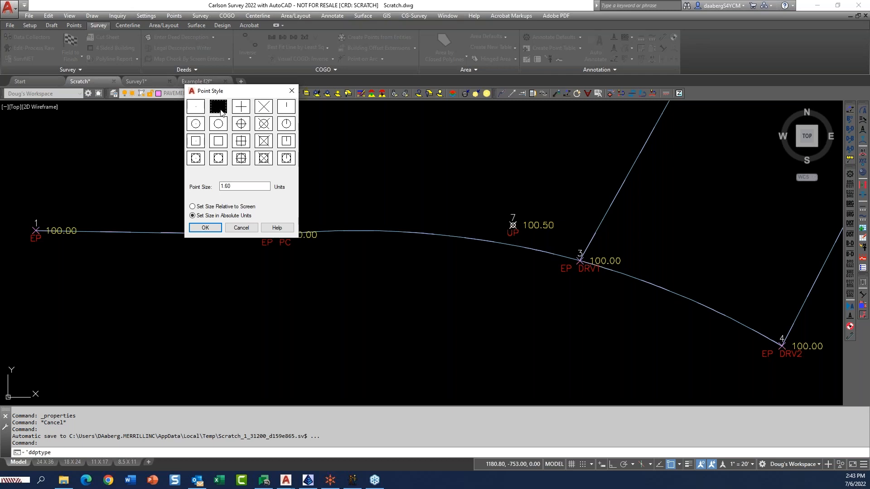
{"action": "left_click", "coordinate": [205, 228]}
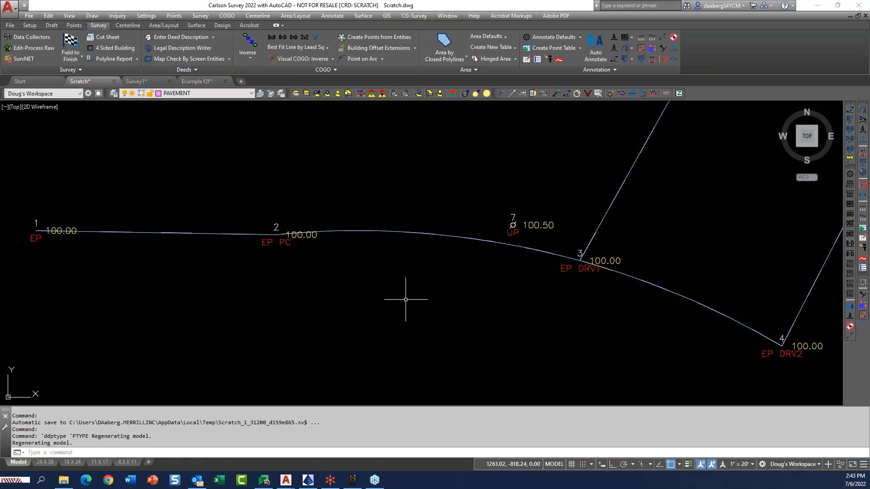
- Examine how the utility pole symbol and labels at point 7 display with the blank point style
{"action": "scroll", "coordinate": [524, 228], "scroll_direction": "up", "scroll_amount": 8}
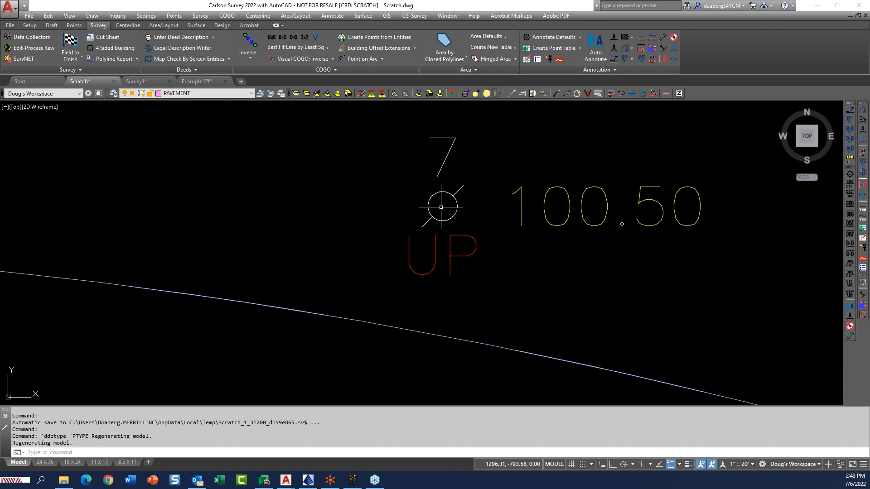
{"action": "scroll", "coordinate": [448, 236], "scroll_direction": "down", "scroll_amount": 3}
{"action": "scroll", "coordinate": [464, 249], "scroll_direction": "down", "scroll_amount": 3}
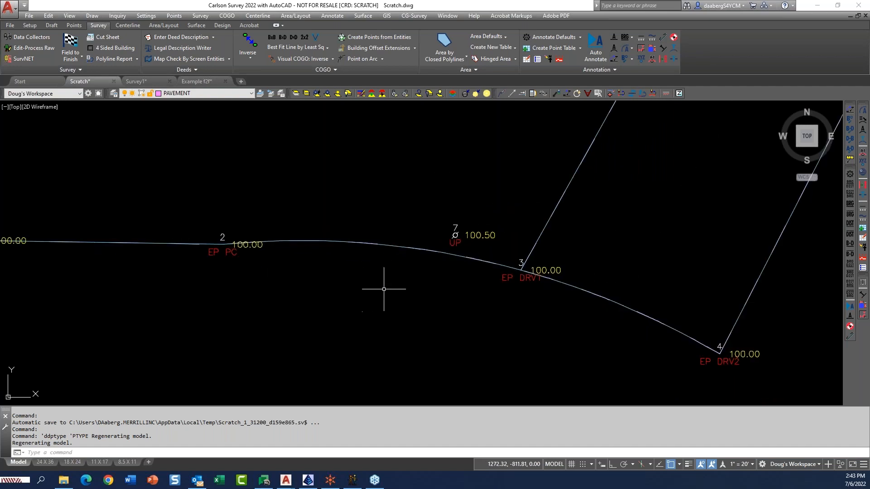
{"action": "scroll", "coordinate": [471, 230], "scroll_direction": "up", "scroll_amount": 6}
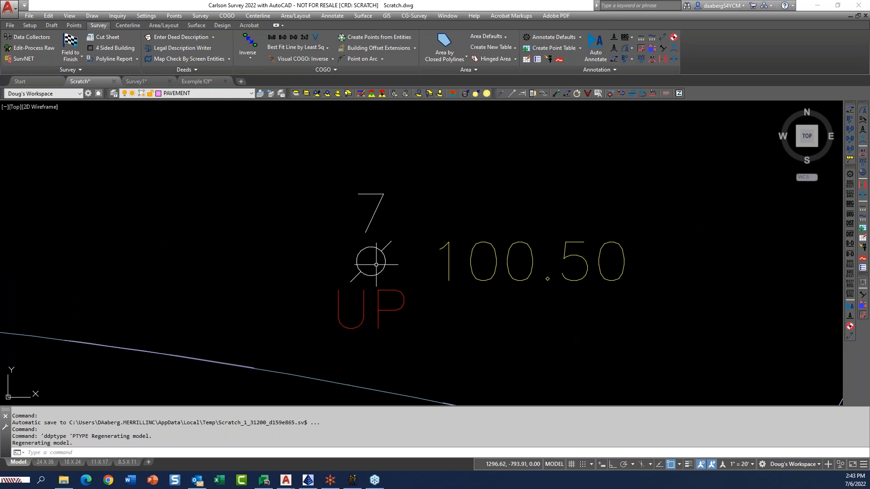
{"action": "scroll", "coordinate": [385, 256], "scroll_direction": "down", "scroll_amount": 5}
{"action": "scroll", "coordinate": [396, 290], "scroll_direction": "down", "scroll_amount": 3}
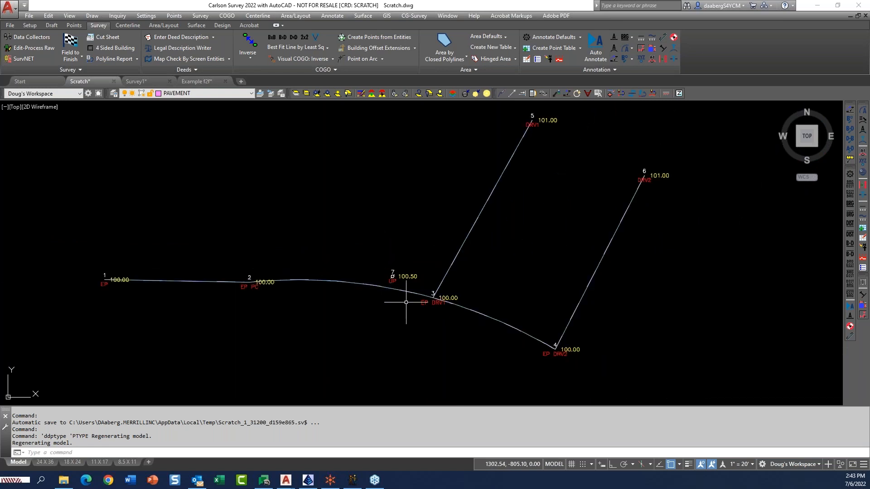
{"action": "scroll", "coordinate": [389, 291], "scroll_direction": "up", "scroll_amount": 3}
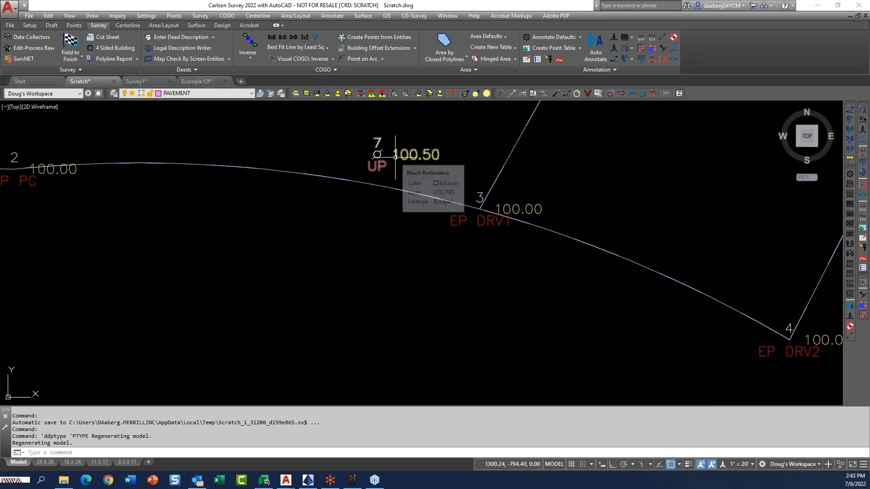
{"action": "left_click", "coordinate": [374, 171]}
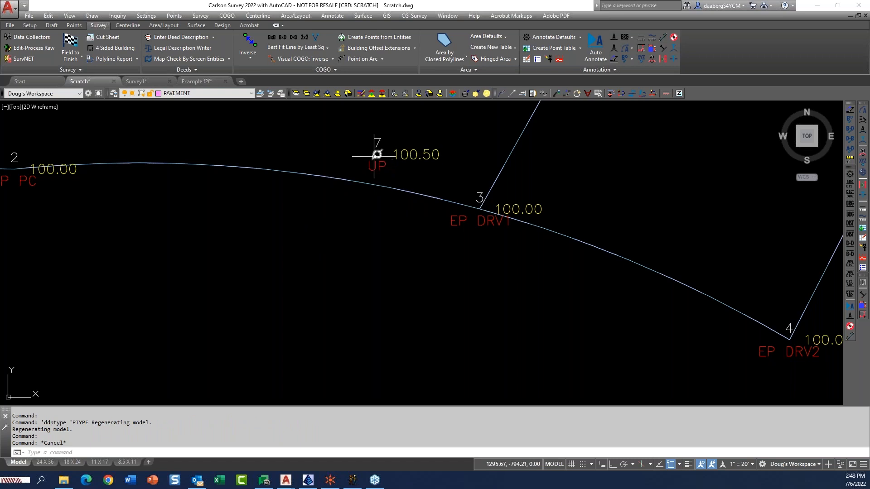
{"action": "scroll", "coordinate": [355, 190], "scroll_direction": "down", "scroll_amount": 4}
{"action": "middle_click_drag", "start_coordinate": [362, 221], "coordinate": [386, 273]}
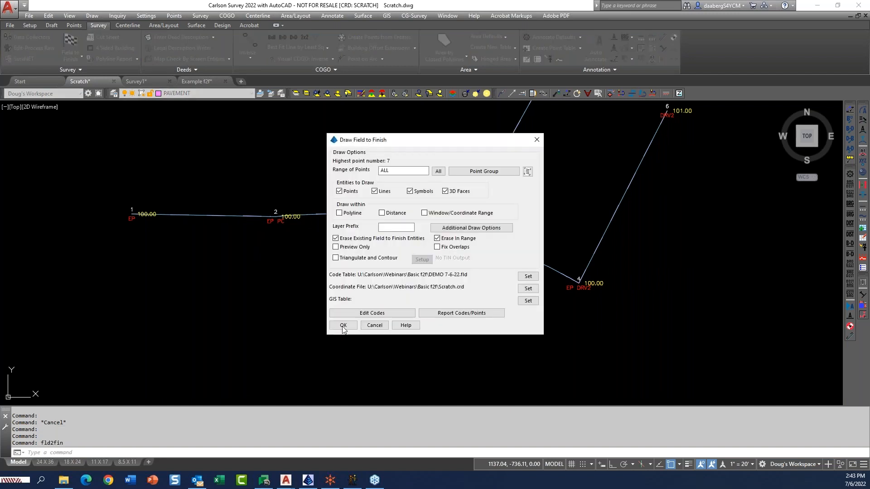
- Cancel the Draw Field to Finish options and review the pavement and driveway linework with the utility pole symbol
{"action": "left_click", "coordinate": [374, 325]}
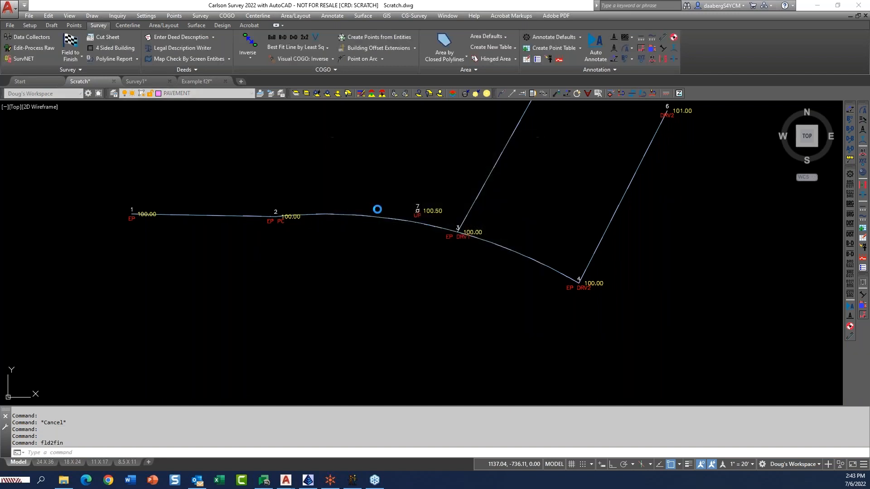
{"action": "scroll", "coordinate": [259, 221], "scroll_direction": "up", "scroll_amount": 4}
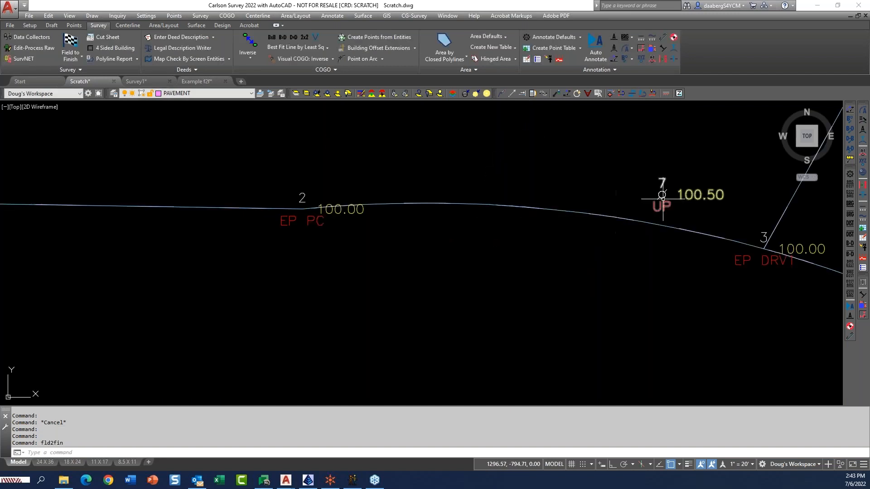
{"action": "scroll", "coordinate": [640, 204], "scroll_direction": "down", "scroll_amount": 6}
{"action": "middle_click_drag", "start_coordinate": [619, 224], "coordinate": [462, 248]}
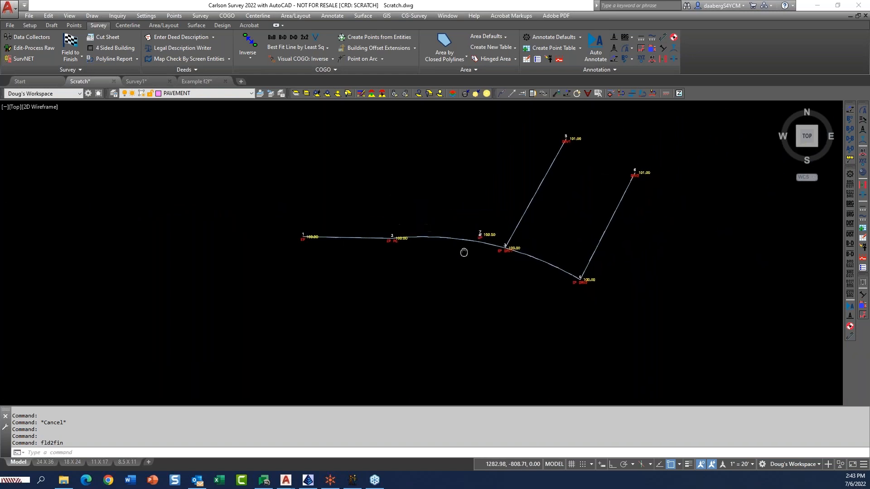
{"action": "scroll", "coordinate": [528, 240], "scroll_direction": "up", "scroll_amount": 2}
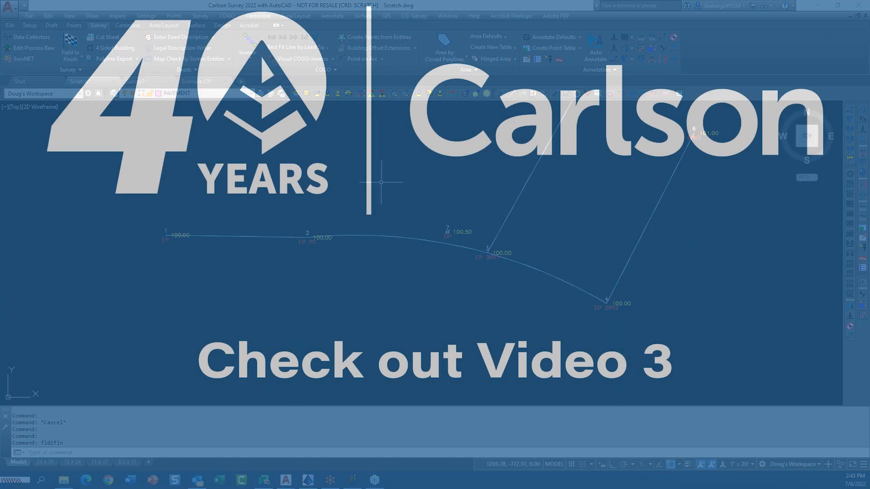